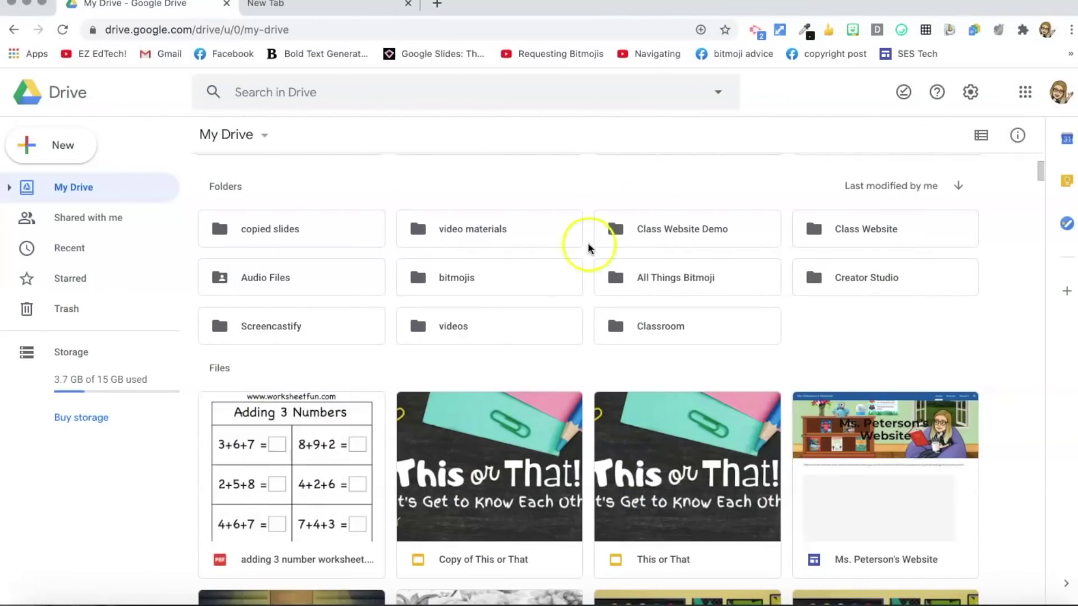
Step: Preview the worksheet PDF, zoom out until the whole page fits, and screenshot it
{"action": "double_click", "coordinate": [295, 460]}
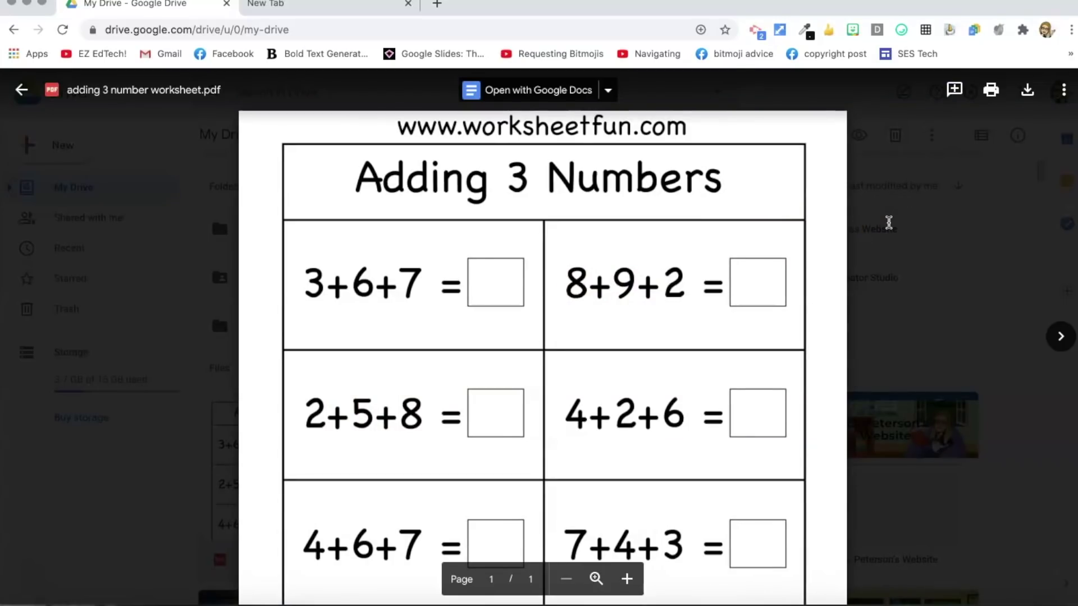
{"action": "key", "text": "super+minus"}
{"action": "key", "text": "super+minus"}
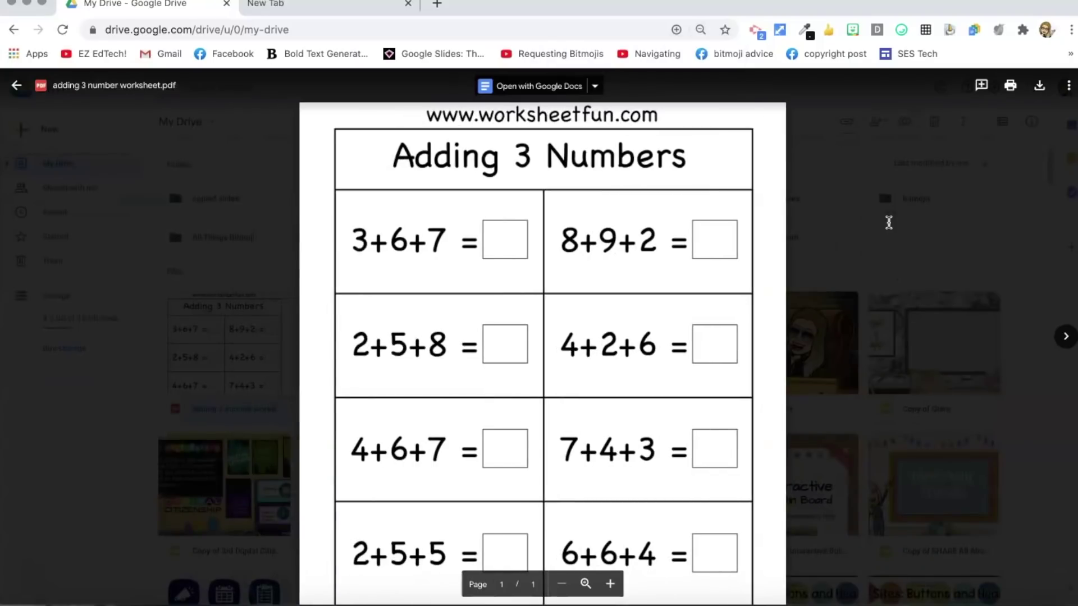
{"action": "key", "text": "super+minus"}
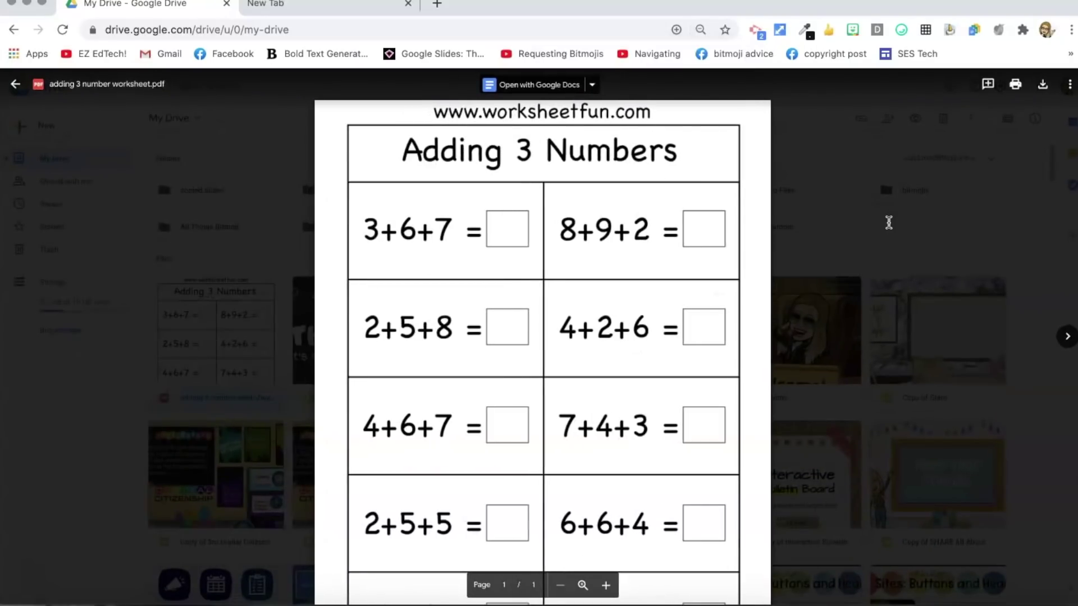
{"action": "key", "text": "super+minus"}
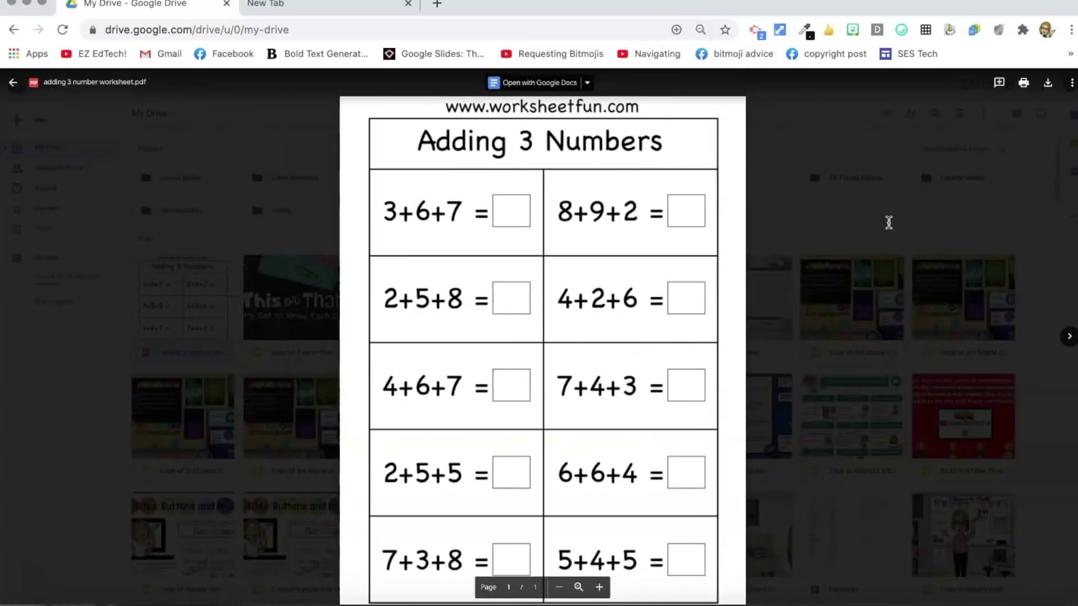
{"action": "key", "text": "super+minus"}
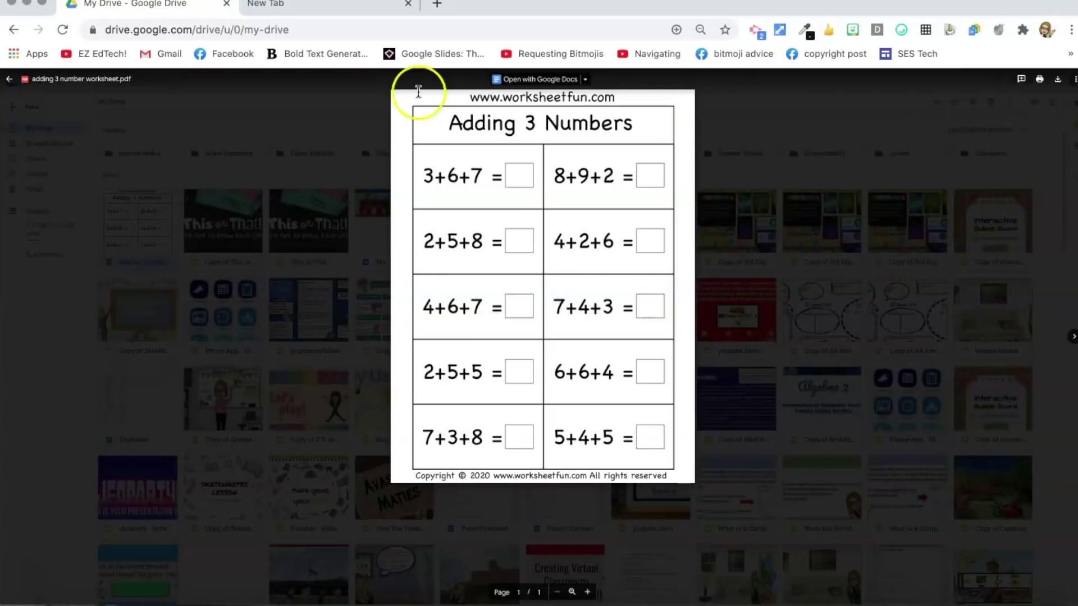
{"action": "left_click_drag", "start_coordinate": [391, 87], "coordinate": [695, 480]}
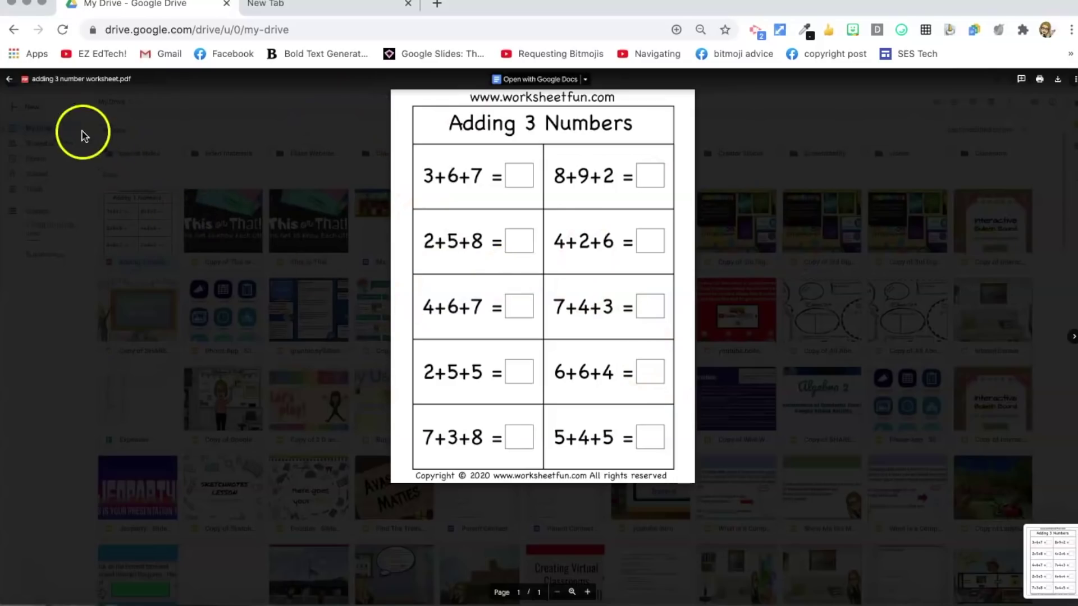
Step: Close the PDF preview, restore normal page zoom, and open Drive's New menu
{"action": "left_click", "coordinate": [8, 79]}
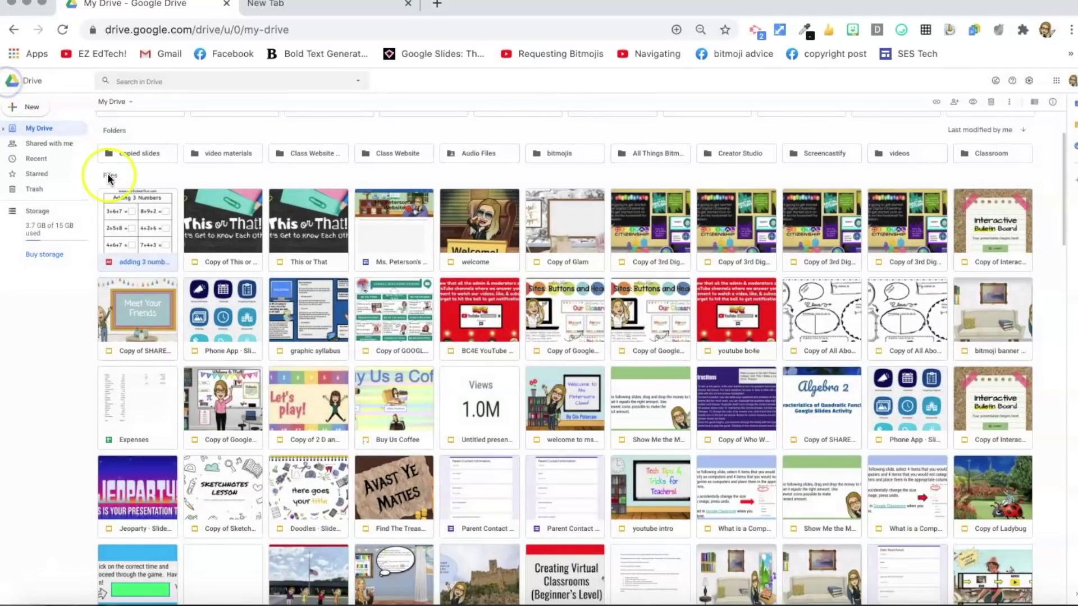
{"action": "key", "text": "ctrl+plus"}
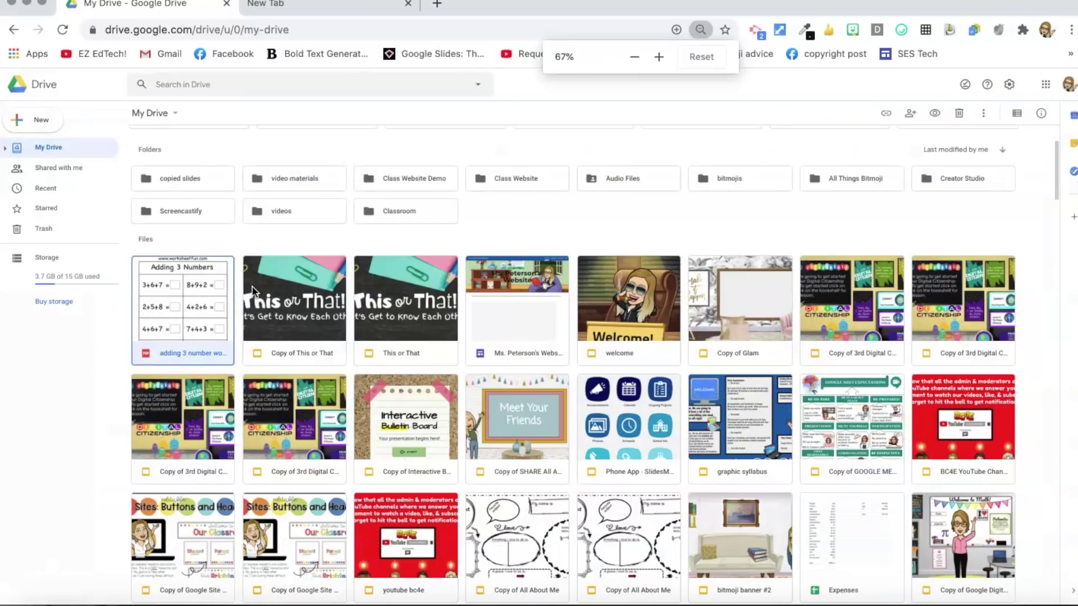
{"action": "key", "text": "ctrl+plus"}
{"action": "key", "text": "ctrl+plus"}
{"action": "key", "text": "ctrl+plus"}
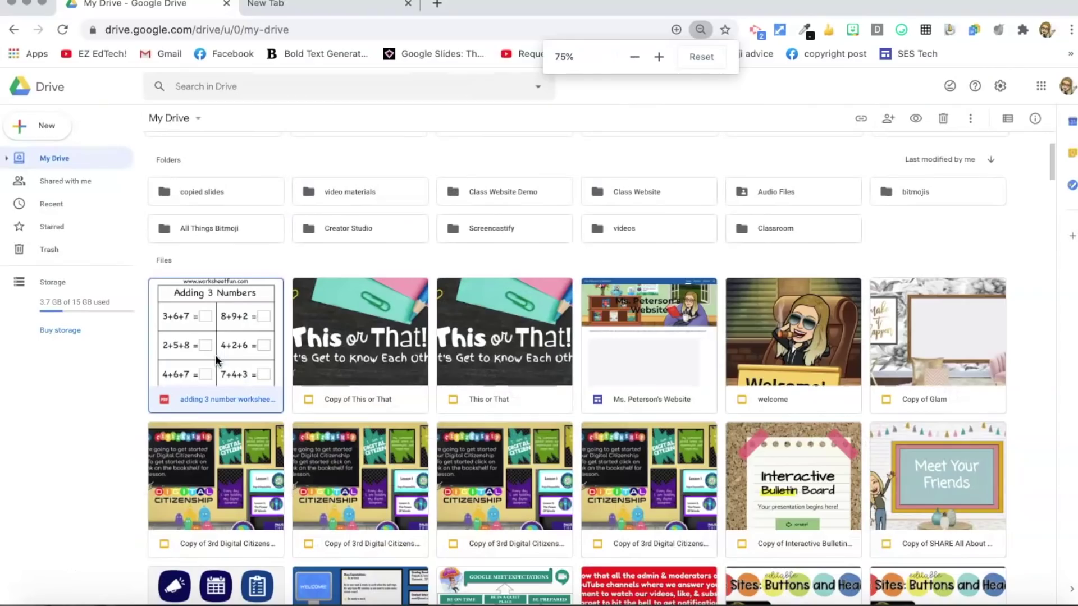
{"action": "key", "text": "ctrl+plus"}
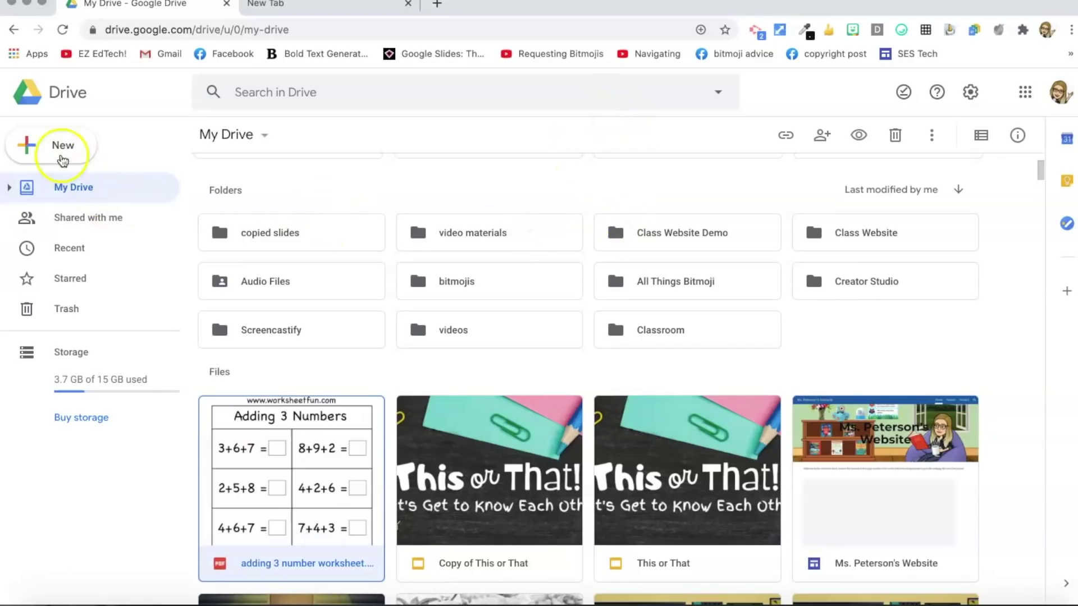
{"action": "left_click", "coordinate": [56, 149]}
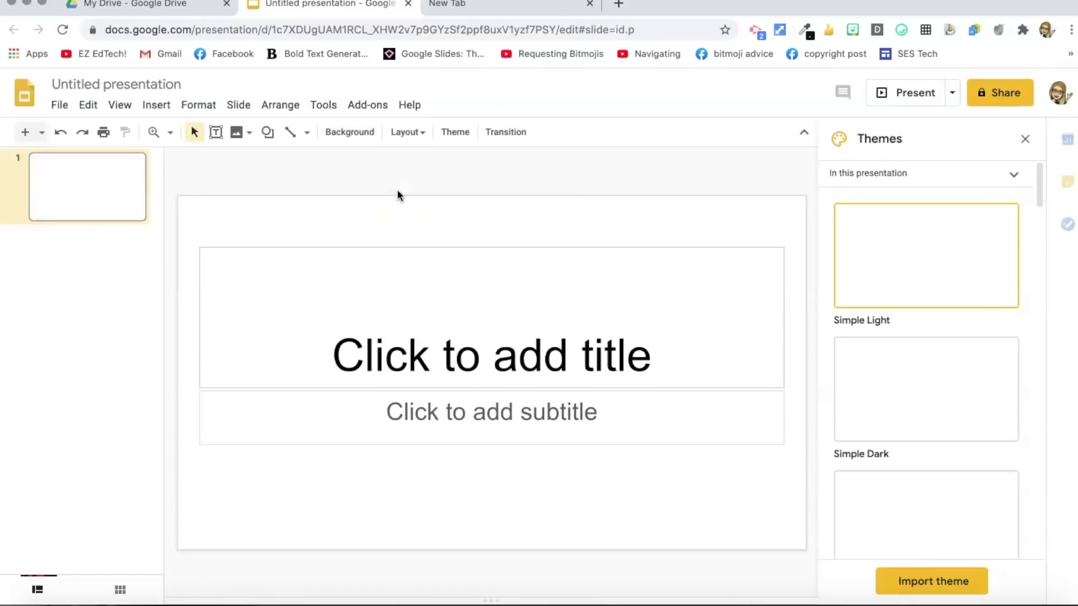
Step: Give the first slide the Blank layout and close the Themes panel
{"action": "left_click", "coordinate": [432, 134]}
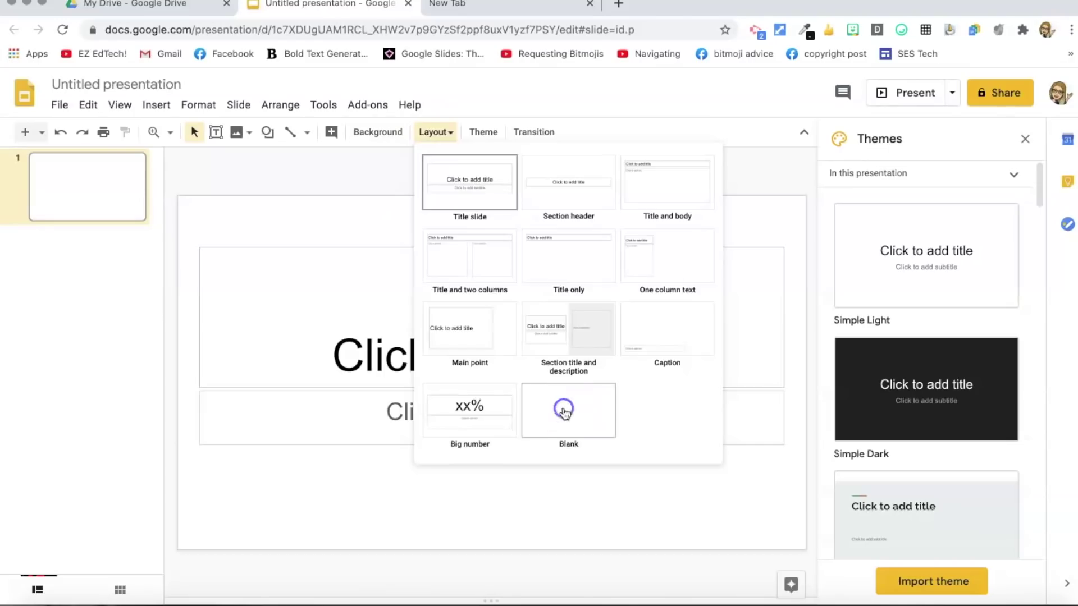
{"action": "left_click", "coordinate": [563, 410]}
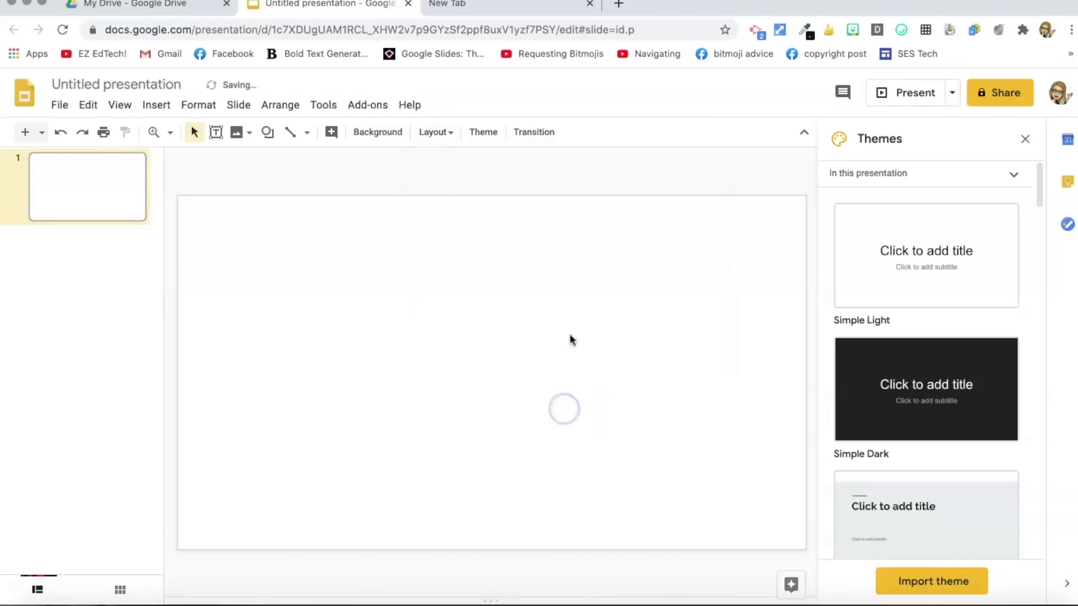
{"action": "left_click", "coordinate": [1025, 139]}
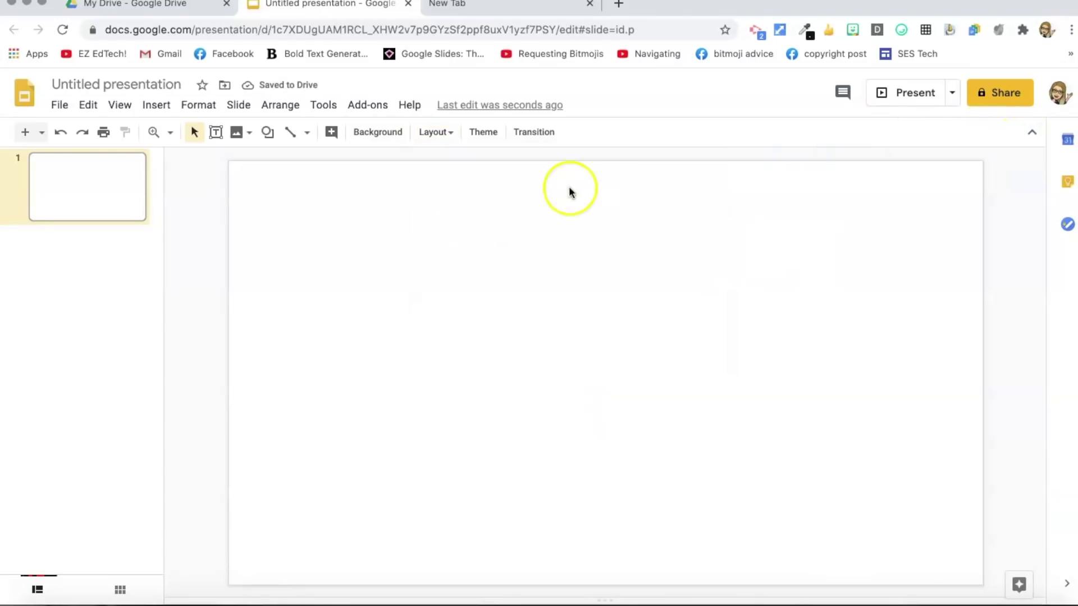
Step: Rename the presentation to 'adding sums worksheet'
{"action": "left_click", "coordinate": [137, 86]}
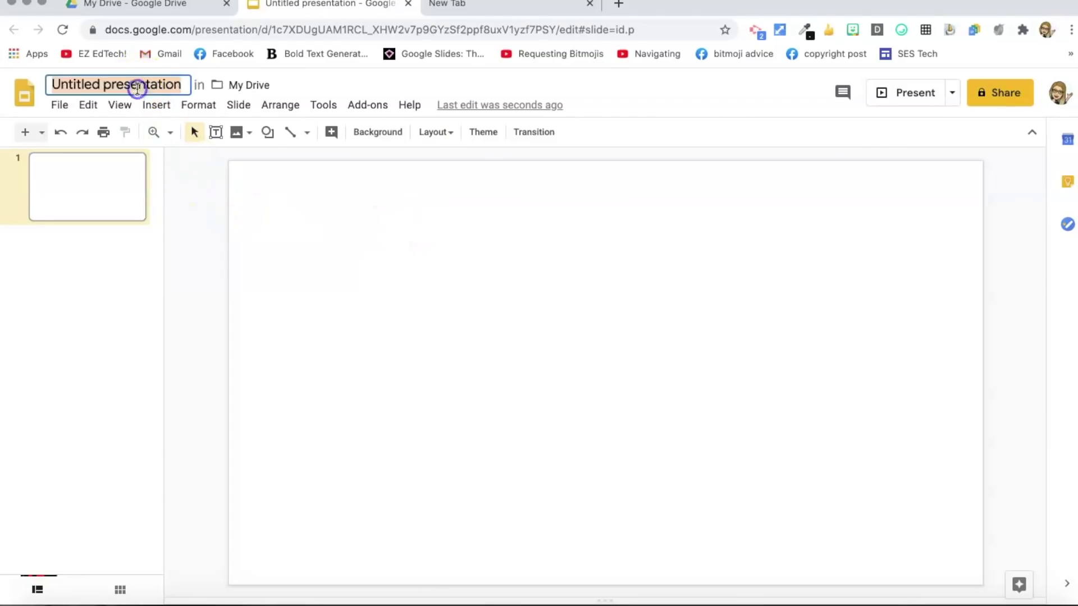
{"action": "type", "text": "addon"}
{"action": "key", "text": "BackSpace"}
{"action": "key", "text": "BackSpace"}
{"action": "type", "text": "ing su"}
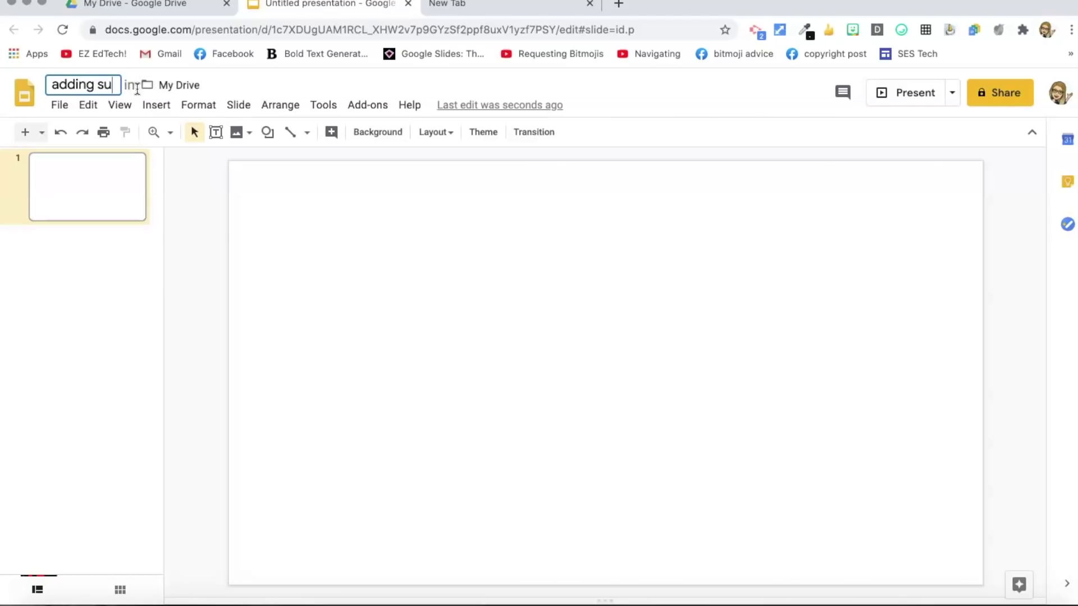
{"action": "type", "text": "ms workseheet"}
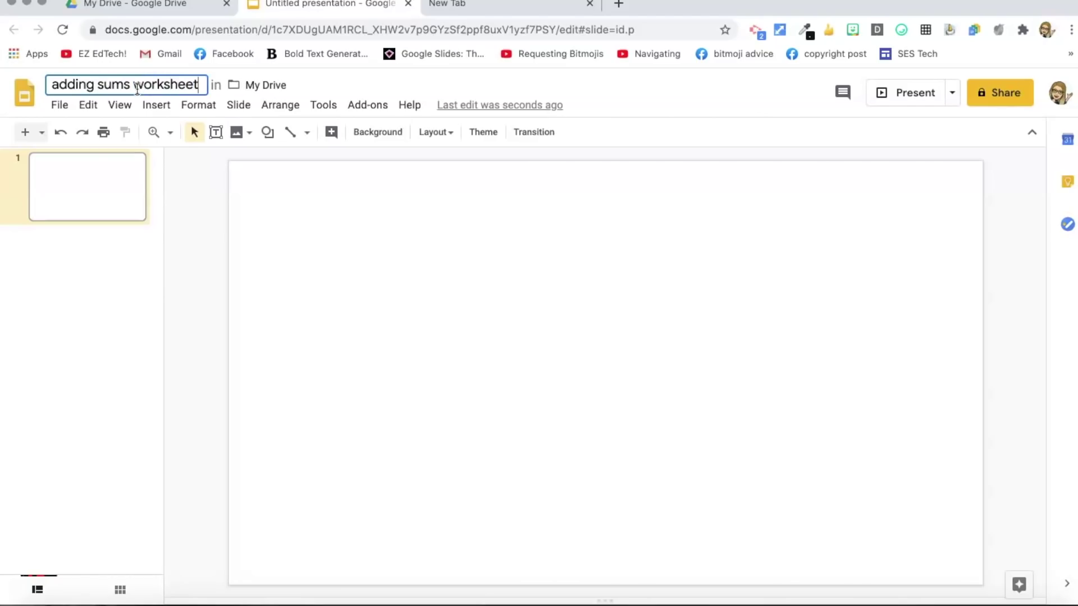
{"action": "left_click", "coordinate": [60, 108]}
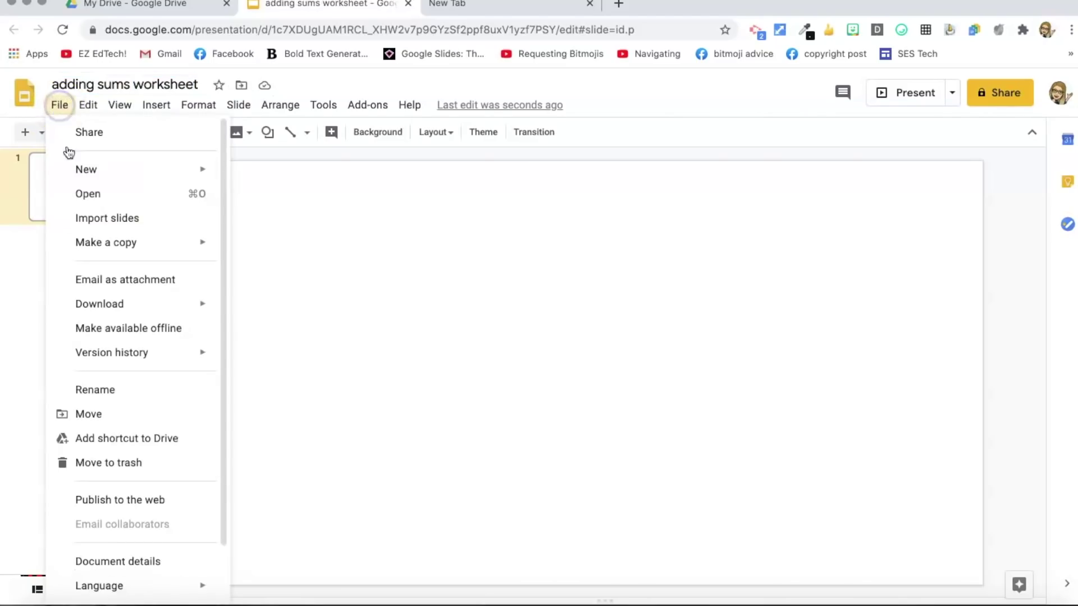
Step: Set a custom page size of 8.5 × 11 inches in Page setup for a portrait slide
{"action": "scroll", "coordinate": [95, 437], "scroll_direction": "down", "scroll_amount": 2}
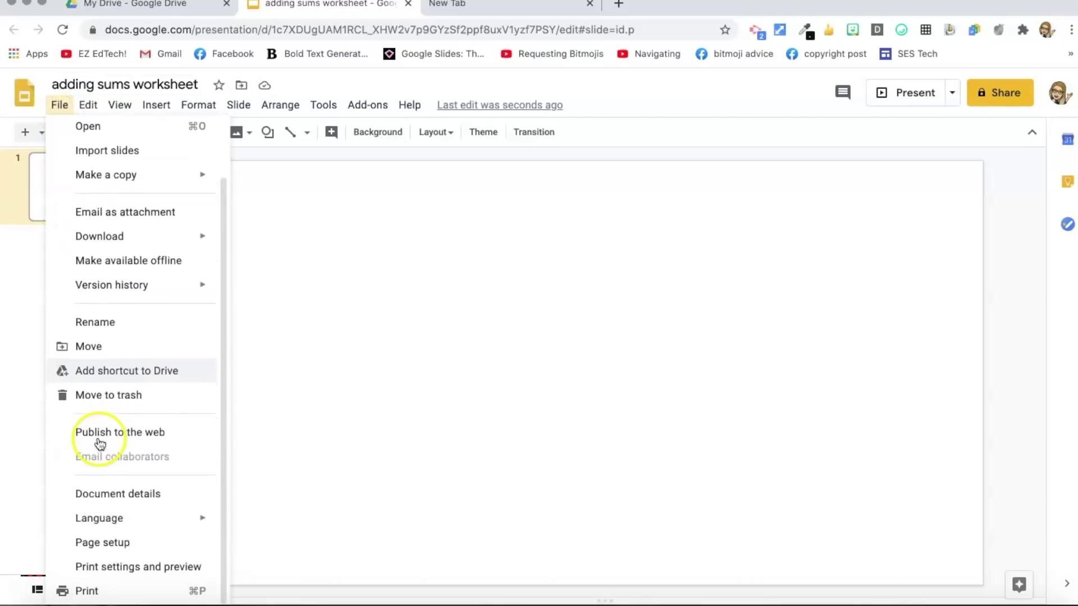
{"action": "left_click", "coordinate": [106, 543]}
{"action": "left_click", "coordinate": [522, 321]}
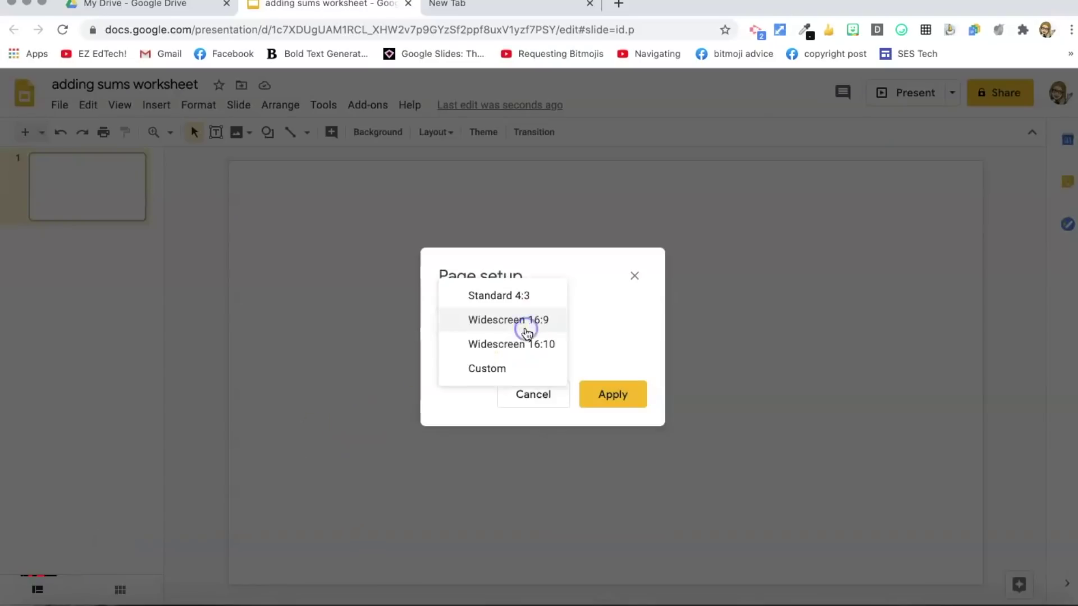
{"action": "left_click", "coordinate": [519, 368]}
{"action": "double_click", "coordinate": [463, 360]}
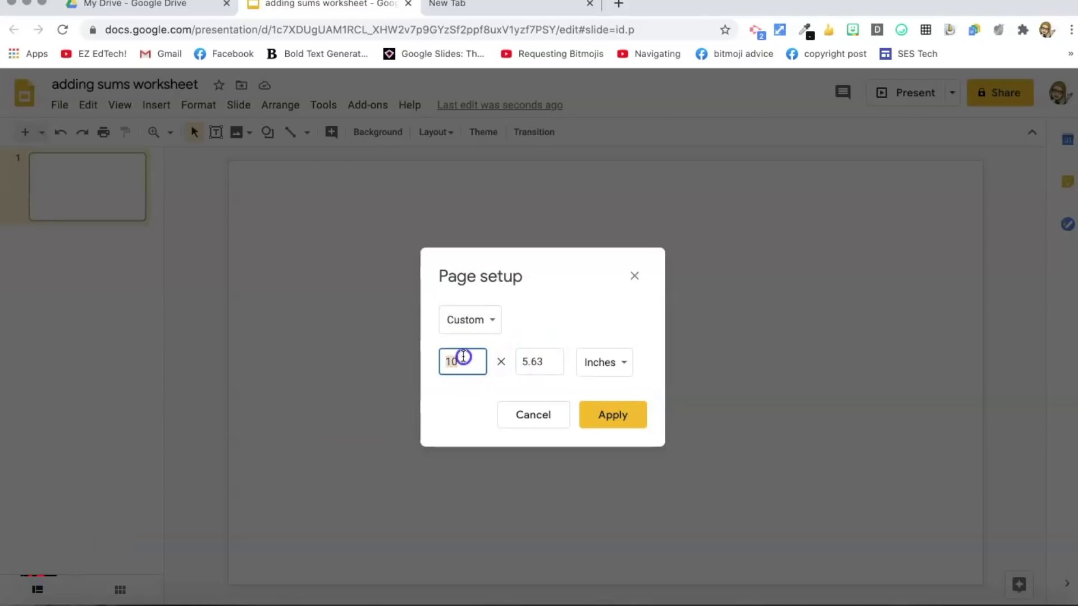
{"action": "type", "text": "8.5"}
{"action": "double_click", "coordinate": [540, 362]}
{"action": "type", "text": "11"}
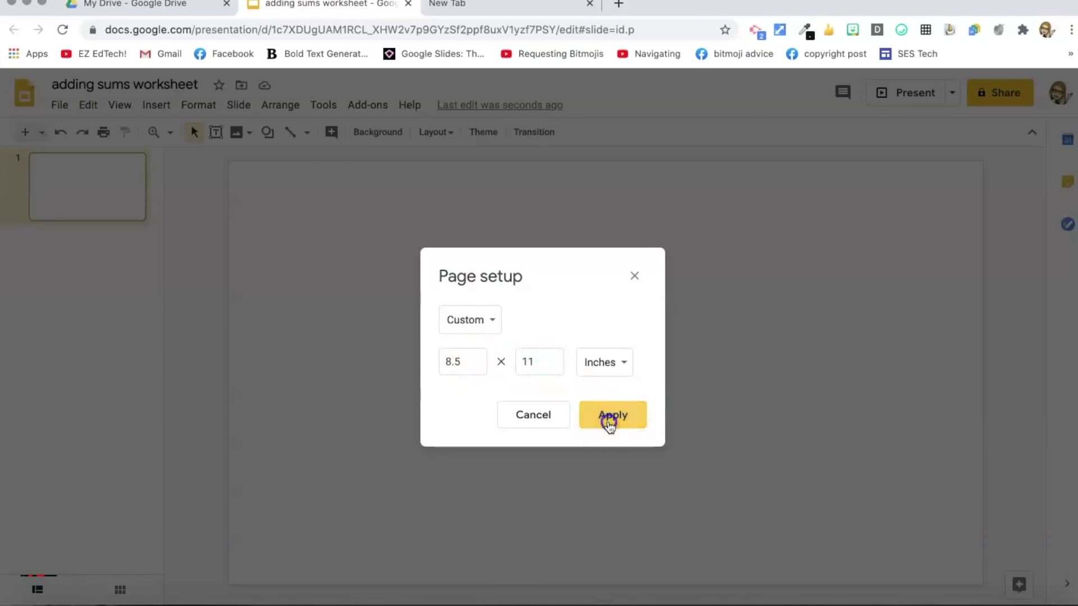
{"action": "left_click", "coordinate": [606, 419]}
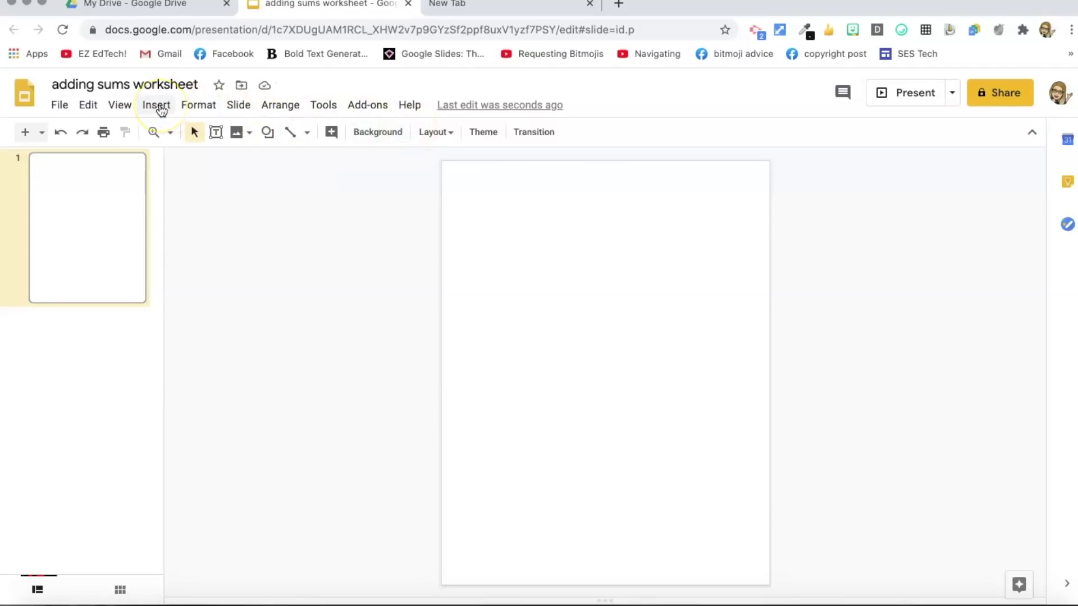
{"action": "left_click", "coordinate": [380, 135]}
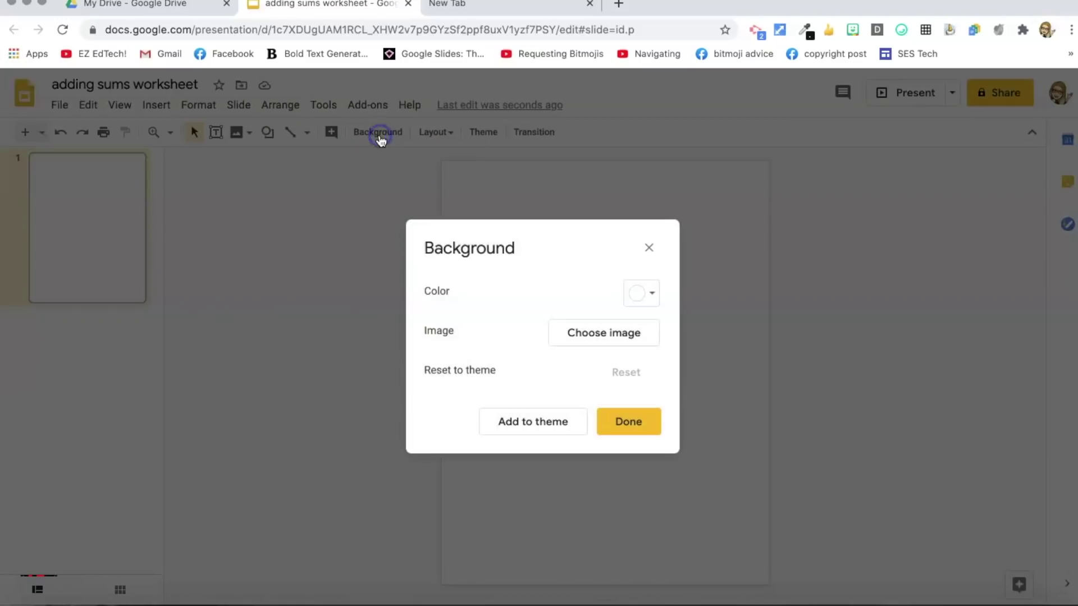
Step: Upload the newest worksheet screenshot from the iCloud Desktop as the slide background image
{"action": "left_click", "coordinate": [569, 337]}
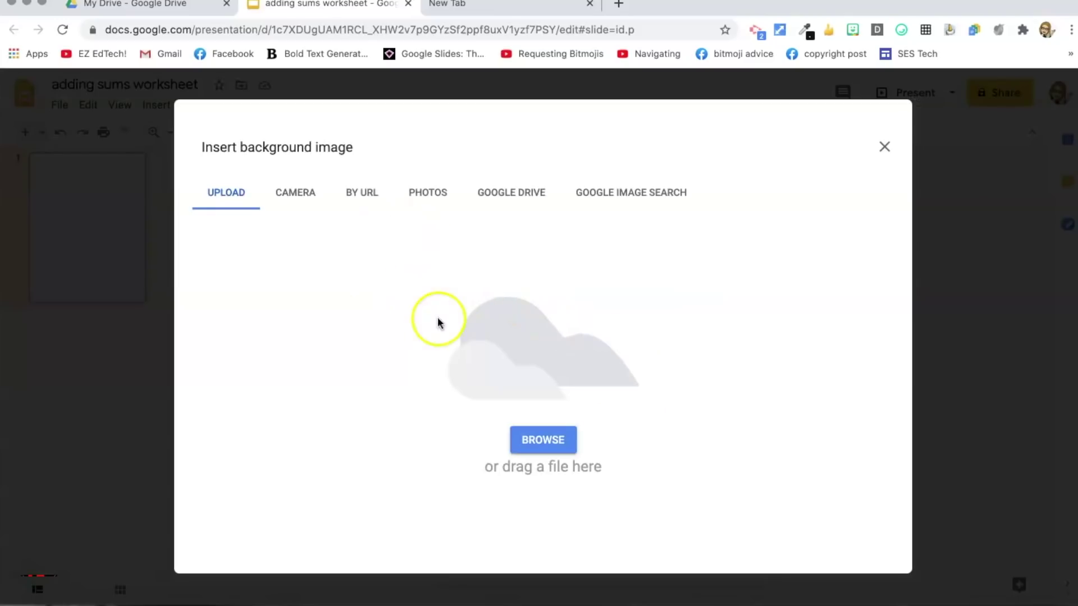
{"action": "left_click", "coordinate": [536, 442]}
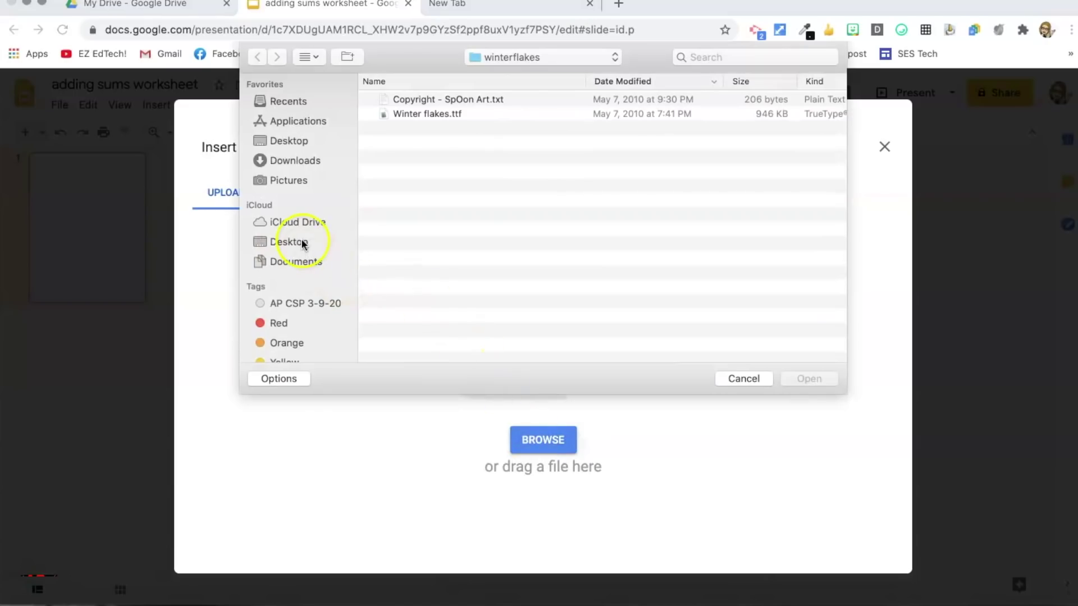
{"action": "left_click", "coordinate": [289, 242]}
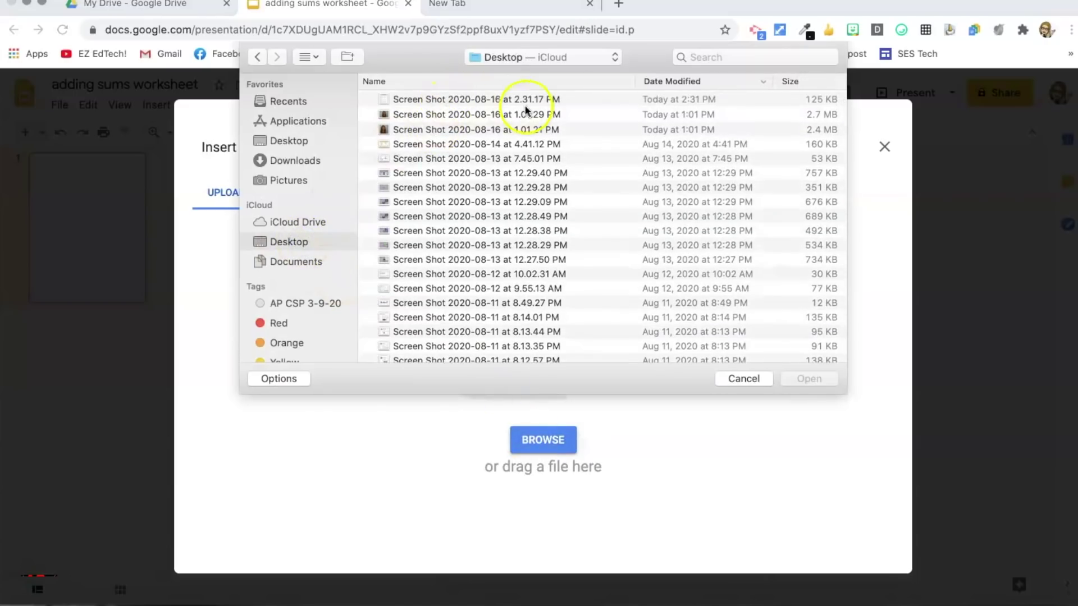
{"action": "double_click", "coordinate": [506, 99]}
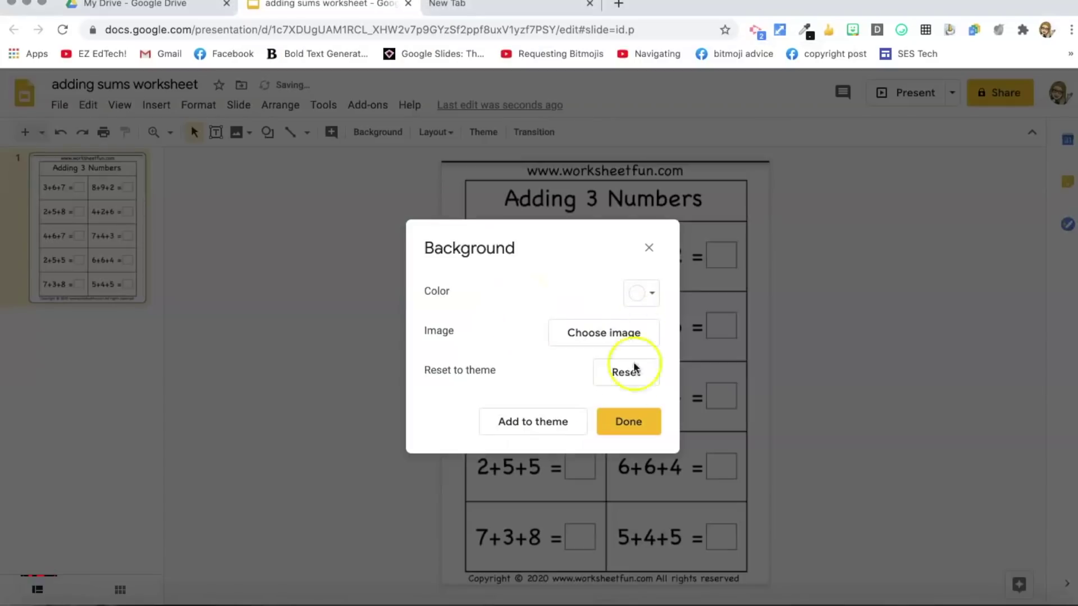
{"action": "left_click", "coordinate": [628, 420]}
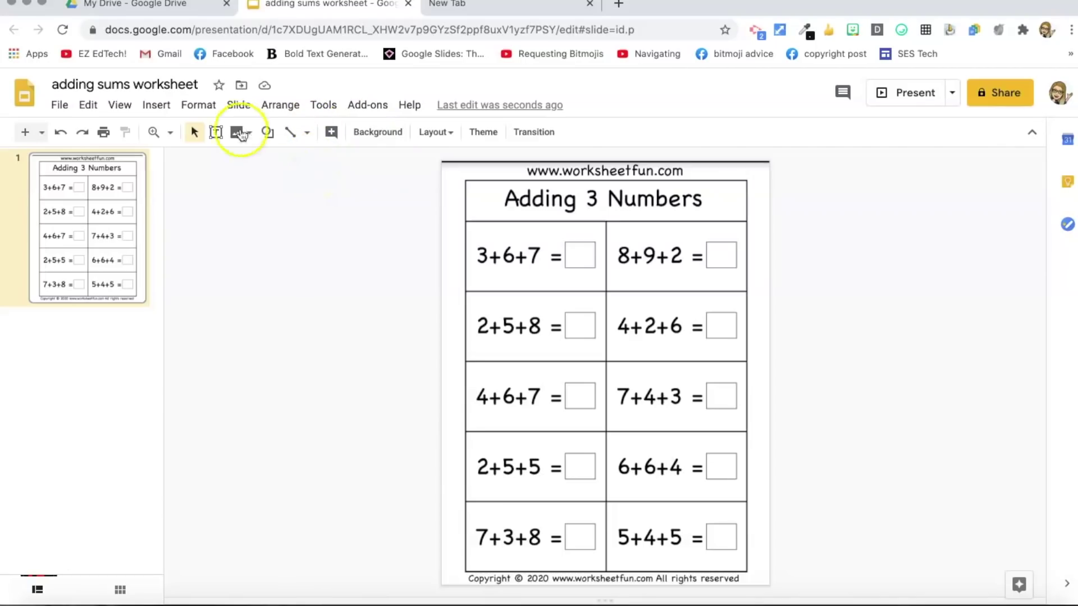
Step: Insert a 1×1 table, then shrink and position it to cover the 3+6+7 answer box
{"action": "left_click", "coordinate": [156, 107]}
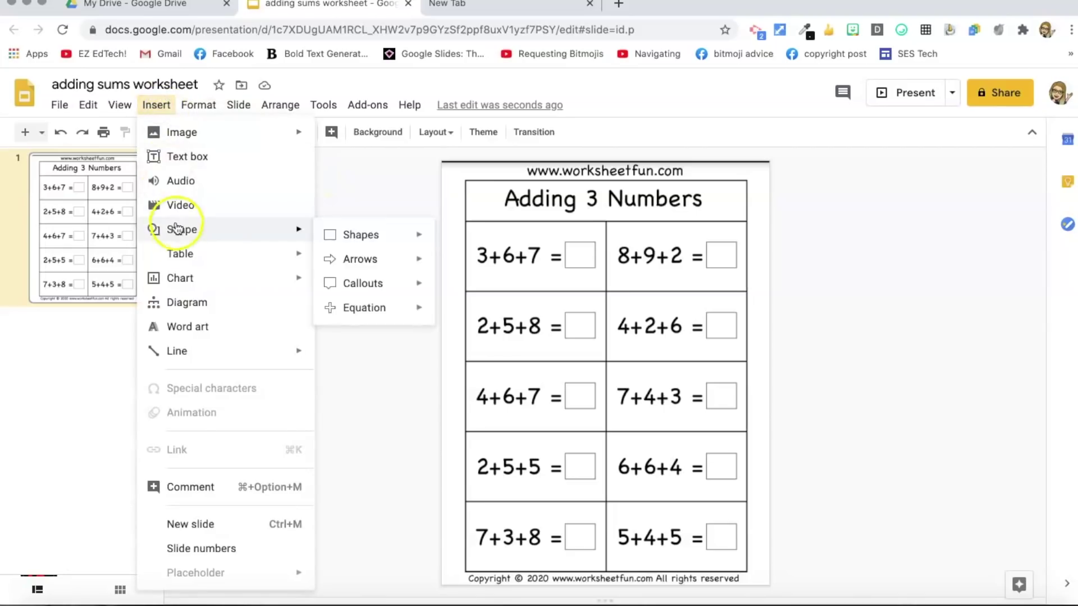
{"action": "mouse_move", "coordinate": [180, 250]}
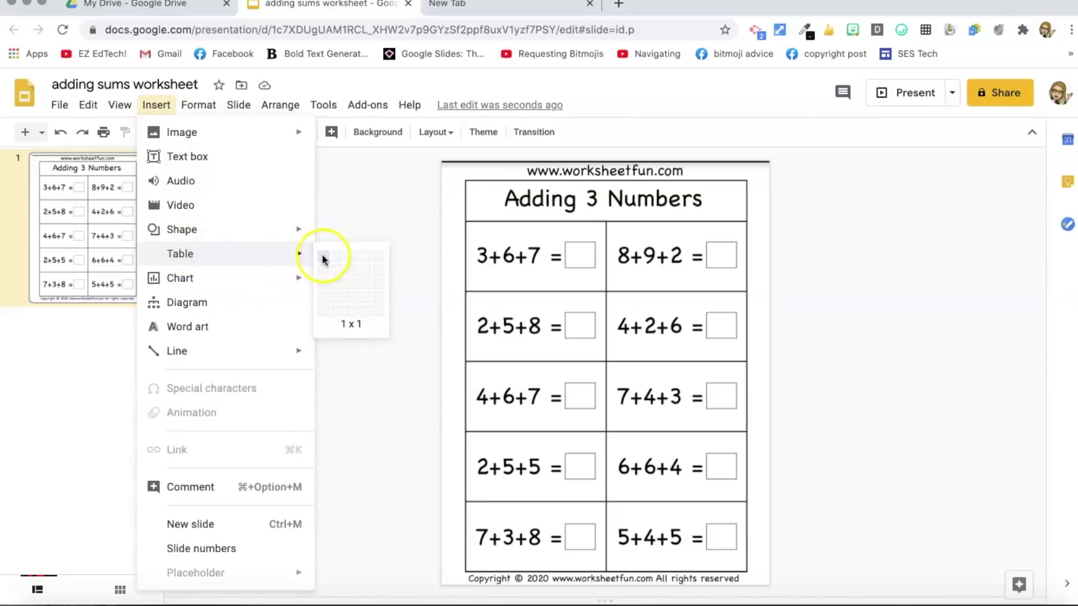
{"action": "left_click", "coordinate": [322, 258]}
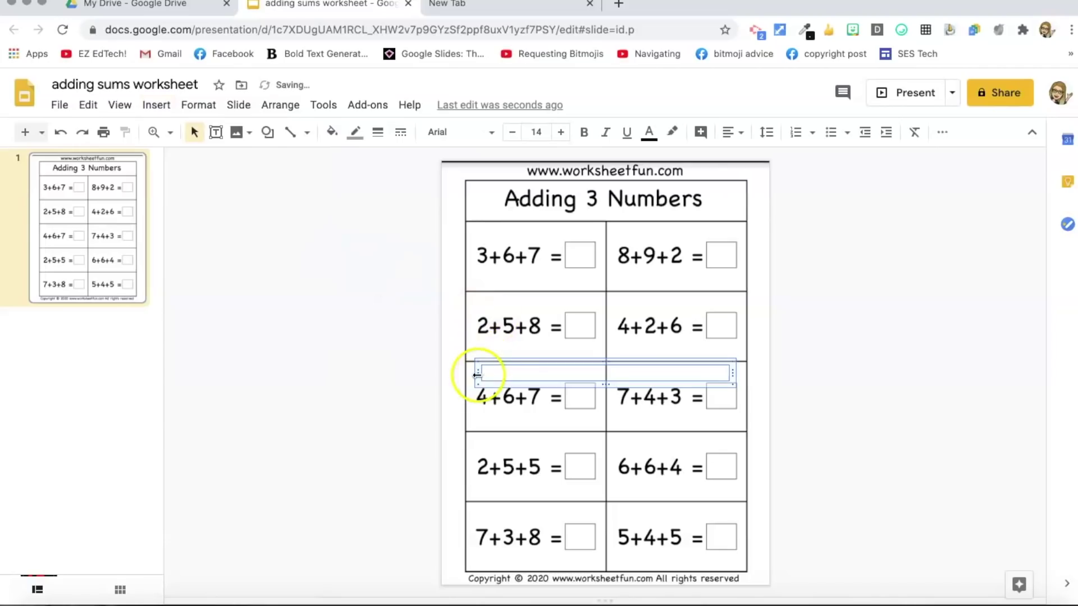
{"action": "left_click_drag", "start_coordinate": [477, 375], "coordinate": [690, 388]}
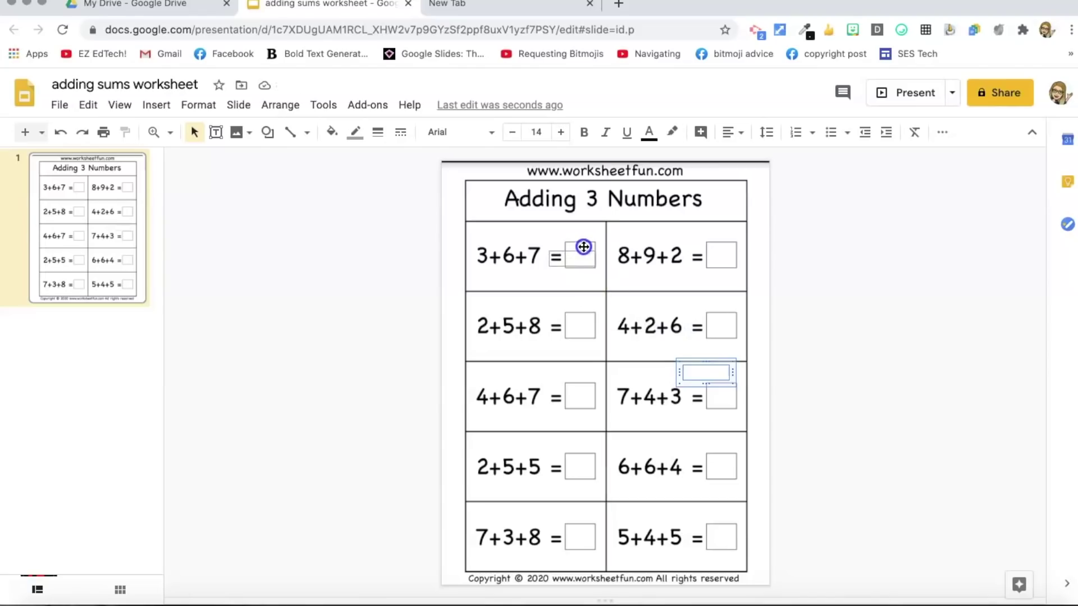
{"action": "left_click_drag", "start_coordinate": [584, 247], "coordinate": [583, 247]}
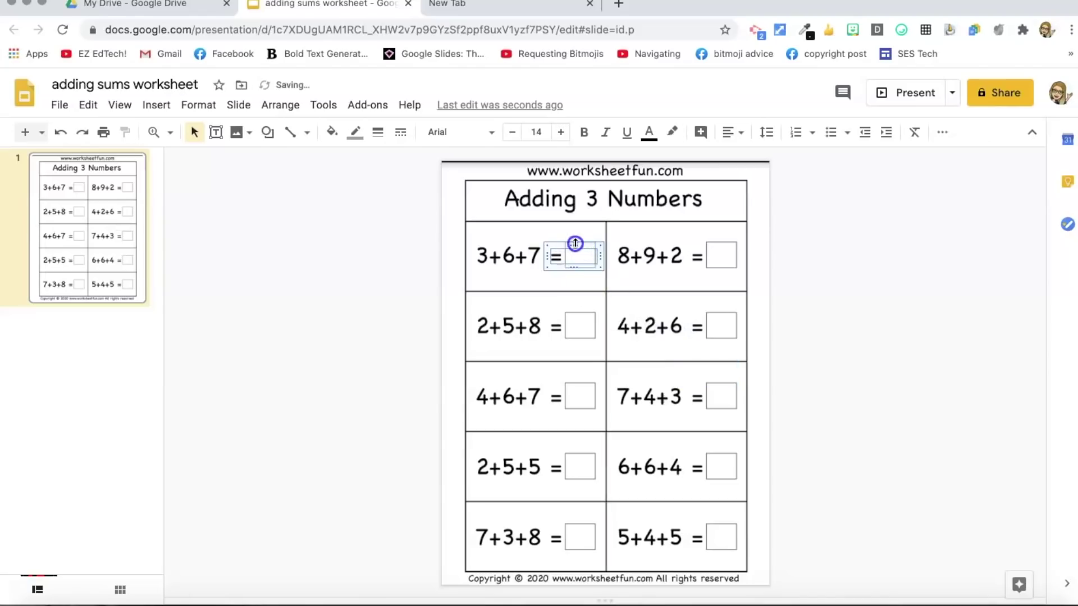
{"action": "left_click_drag", "start_coordinate": [575, 236], "coordinate": [576, 231]}
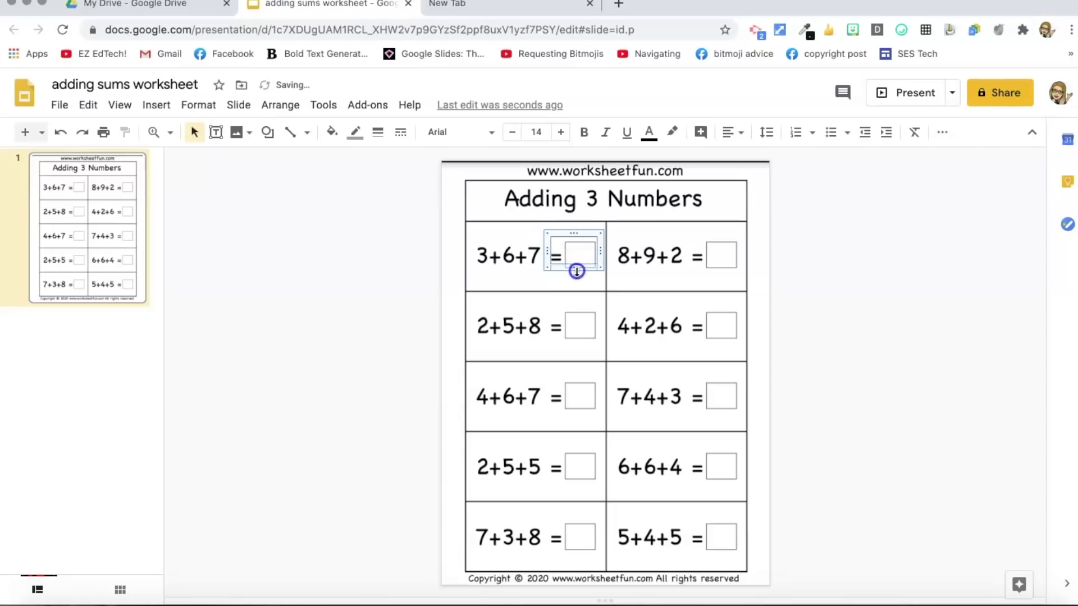
{"action": "left_click_drag", "start_coordinate": [576, 272], "coordinate": [562, 254]}
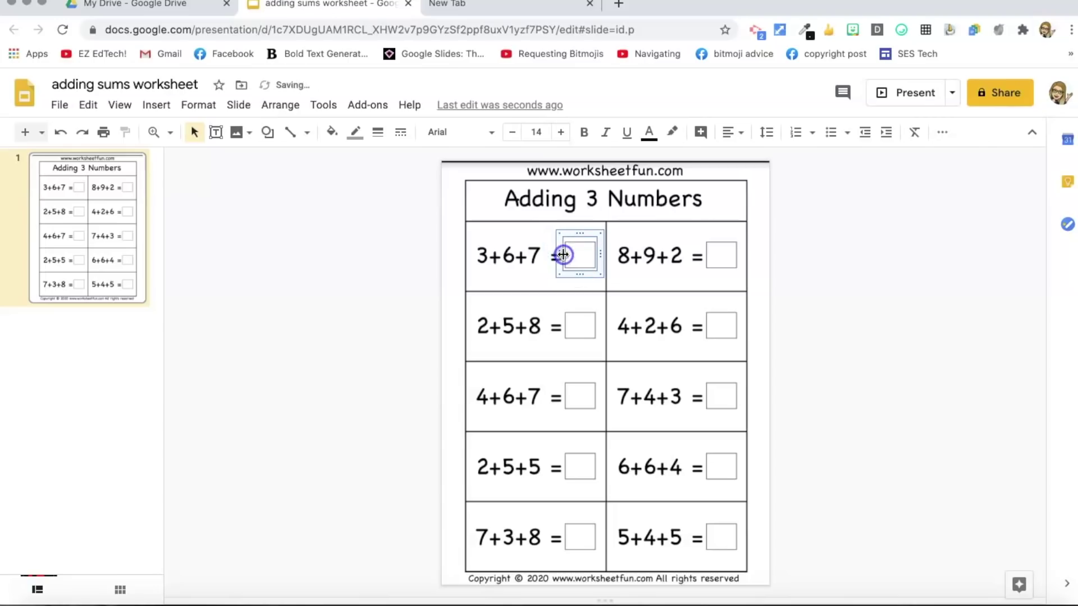
{"action": "left_click", "coordinate": [575, 254]}
{"action": "left_click", "coordinate": [577, 260]}
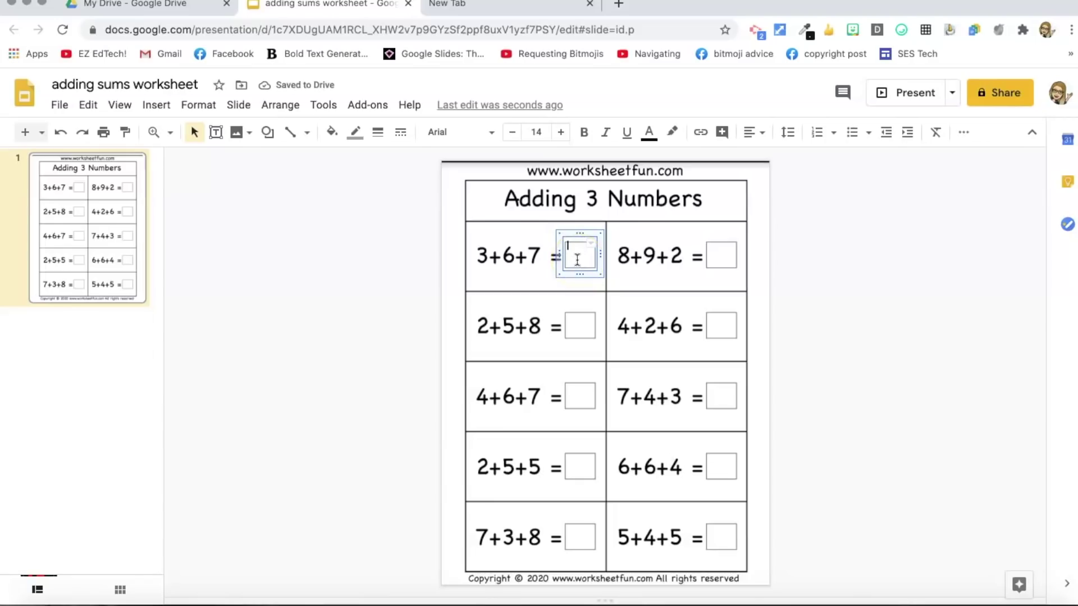
Step: Browse the full font library from the cell's font list via More fonts
{"action": "left_click", "coordinate": [495, 136]}
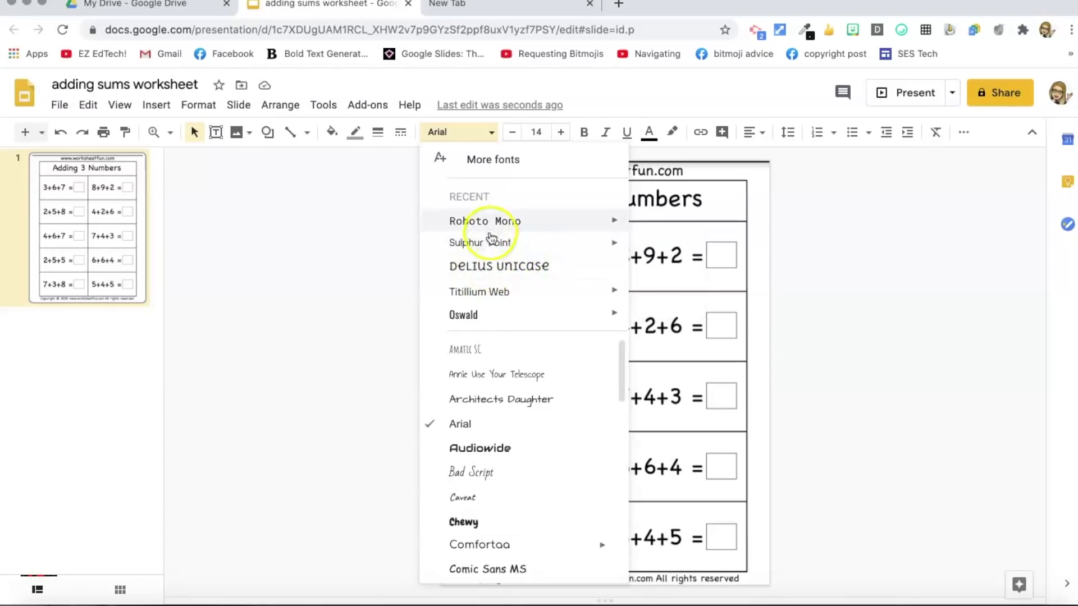
{"action": "left_click", "coordinate": [493, 162]}
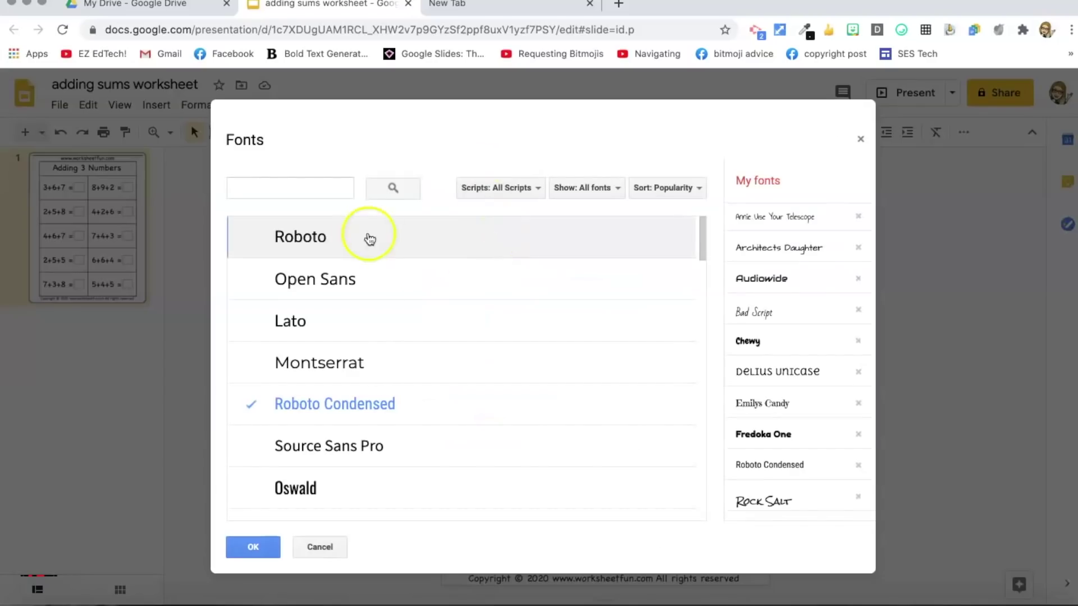
{"action": "scroll", "coordinate": [428, 367], "scroll_direction": "down", "scroll_amount": 4}
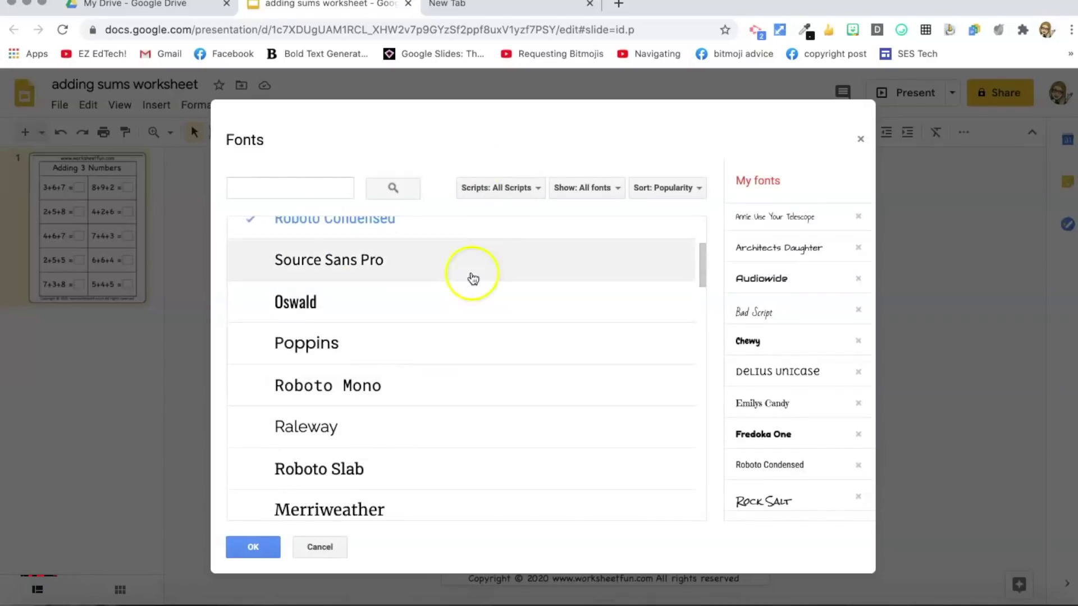
{"action": "scroll", "coordinate": [465, 385], "scroll_direction": "down", "scroll_amount": 10}
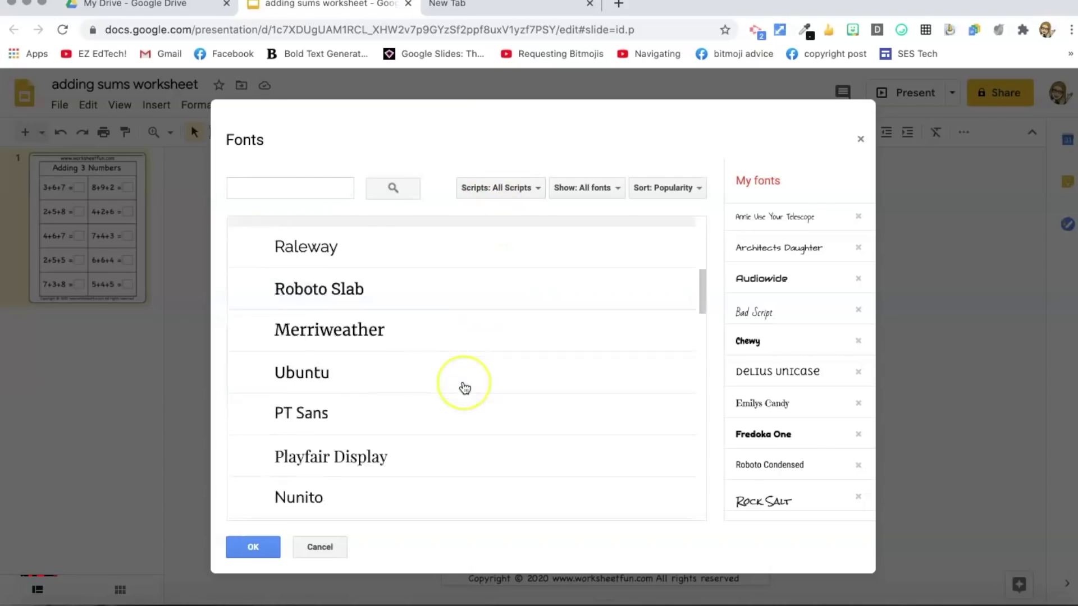
{"action": "scroll", "coordinate": [464, 387], "scroll_direction": "down", "scroll_amount": 10}
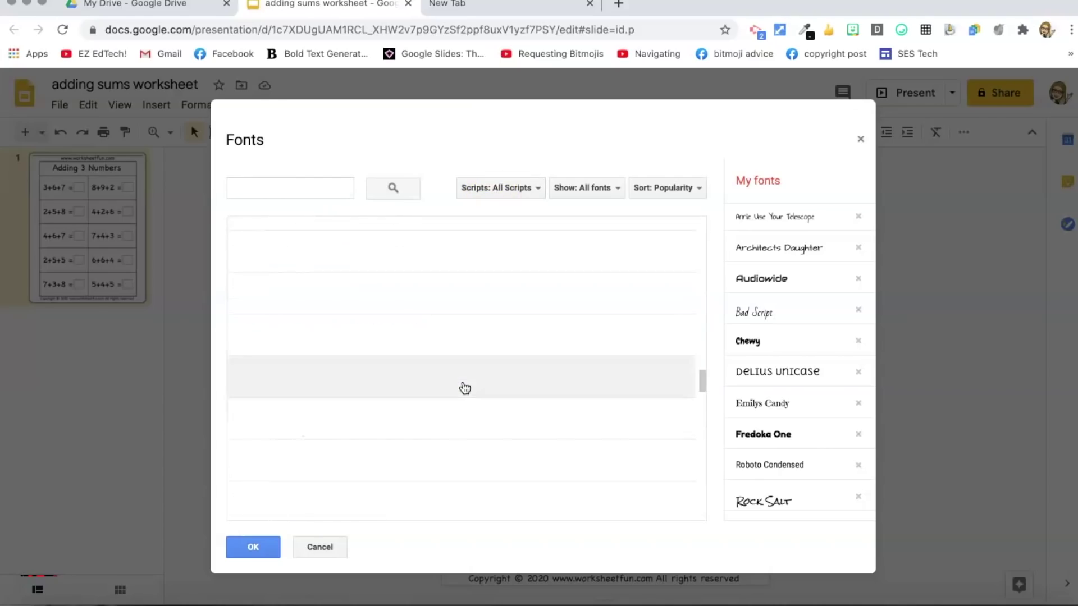
{"action": "scroll", "coordinate": [506, 359], "scroll_direction": "up", "scroll_amount": 5}
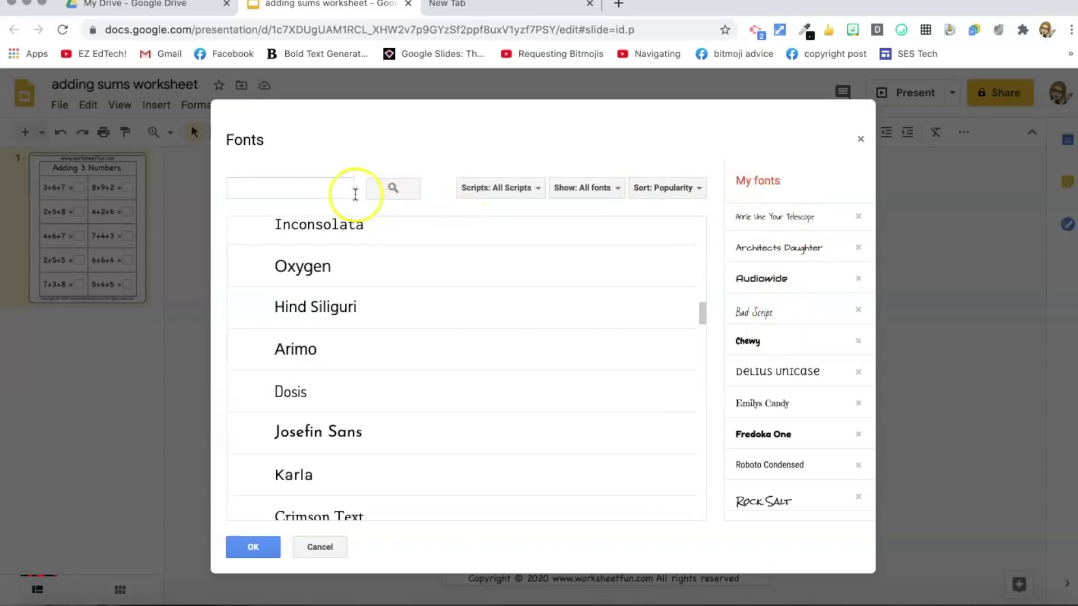
{"action": "left_click", "coordinate": [860, 139]}
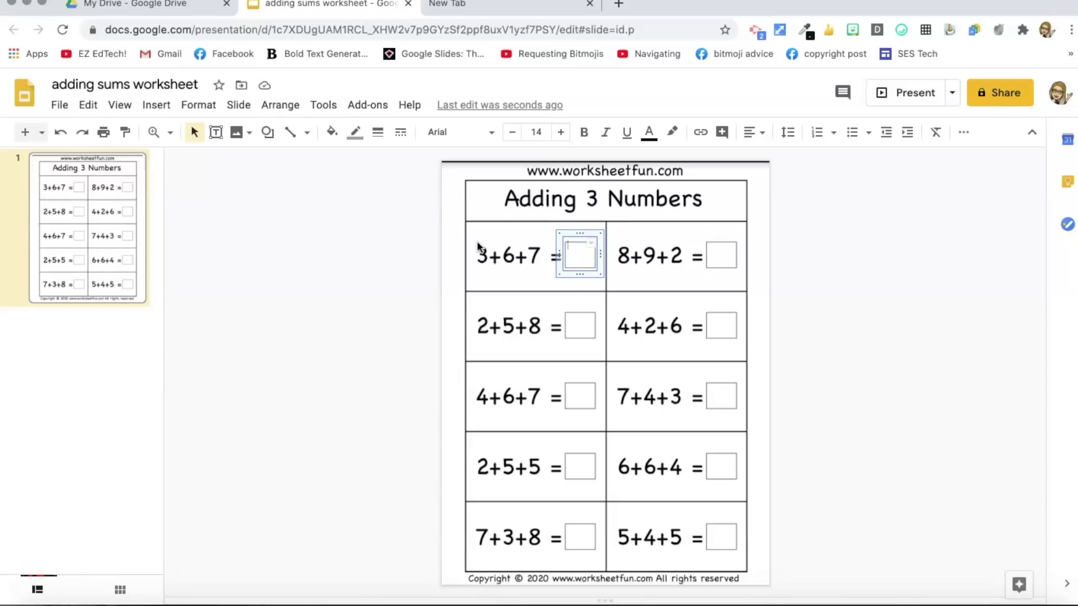
Step: Set the answer cell's font to Delius Unicase at size 18
{"action": "left_click", "coordinate": [448, 133]}
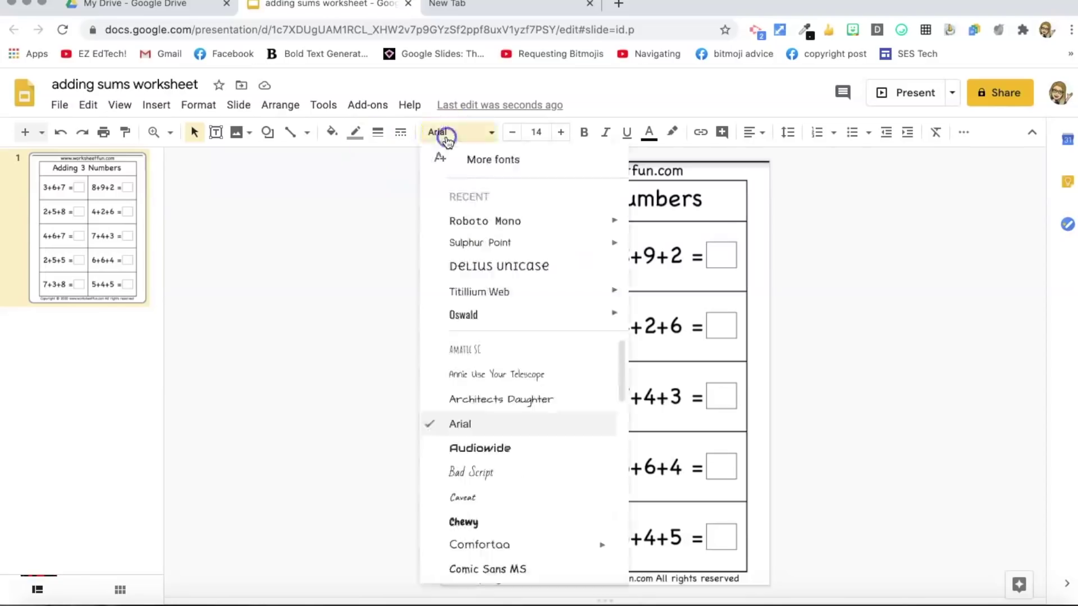
{"action": "left_click", "coordinate": [465, 266]}
{"action": "left_click", "coordinate": [538, 132]}
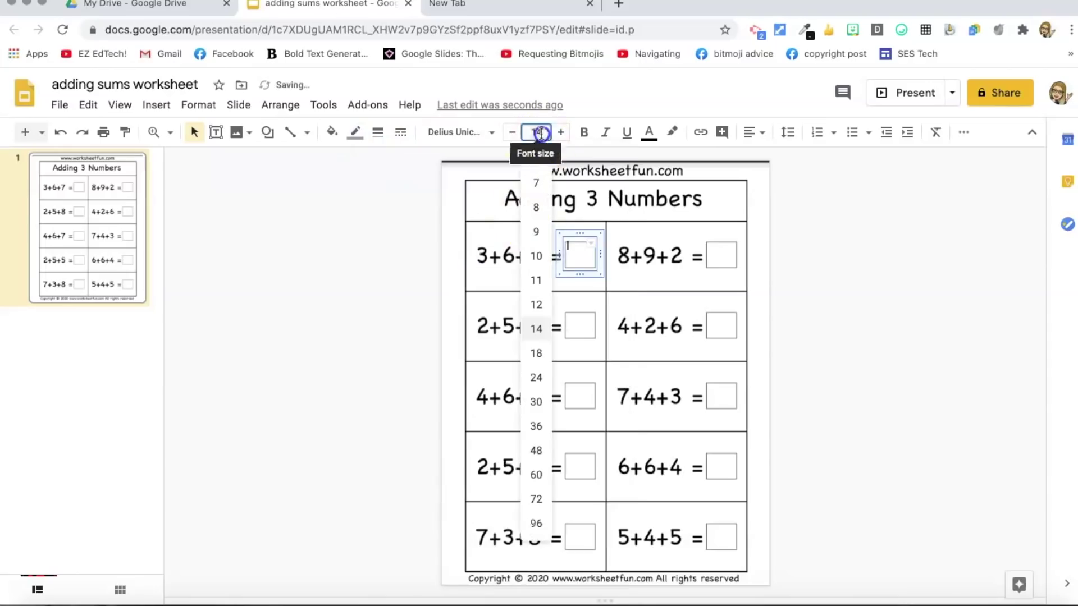
{"action": "left_click", "coordinate": [536, 354]}
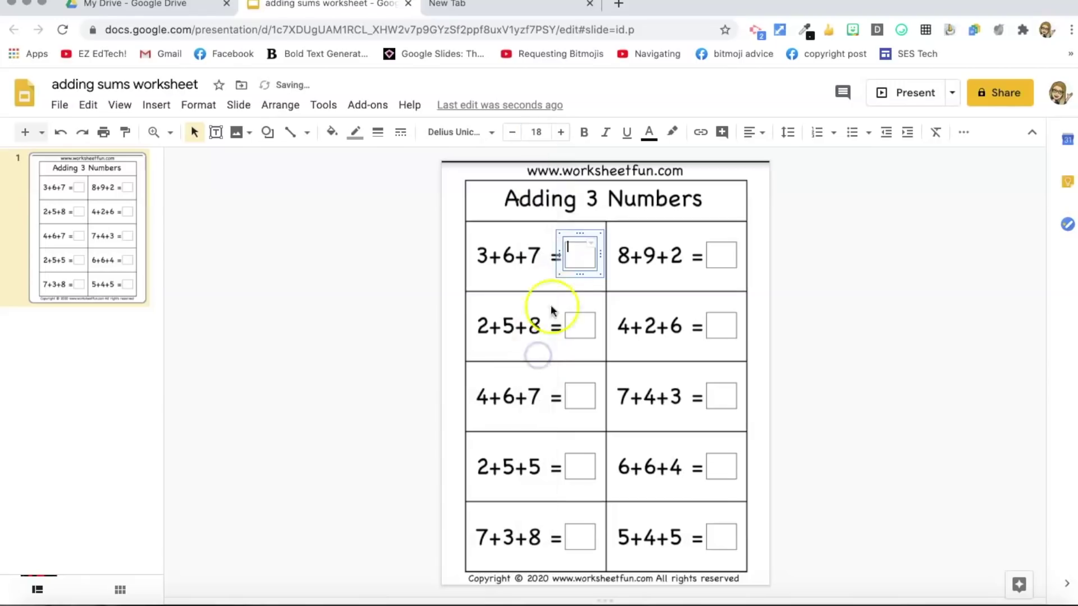
Step: Enlarge the trial answer 16 to size 24, then 36, and reselect the answer table
{"action": "left_click", "coordinate": [580, 245]}
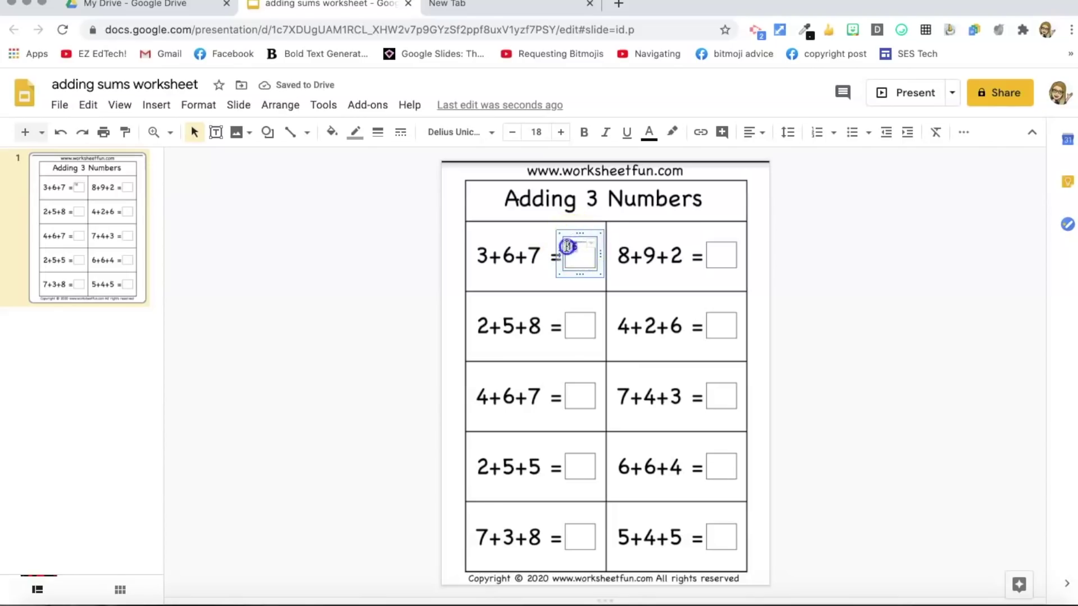
{"action": "left_click", "coordinate": [546, 134]}
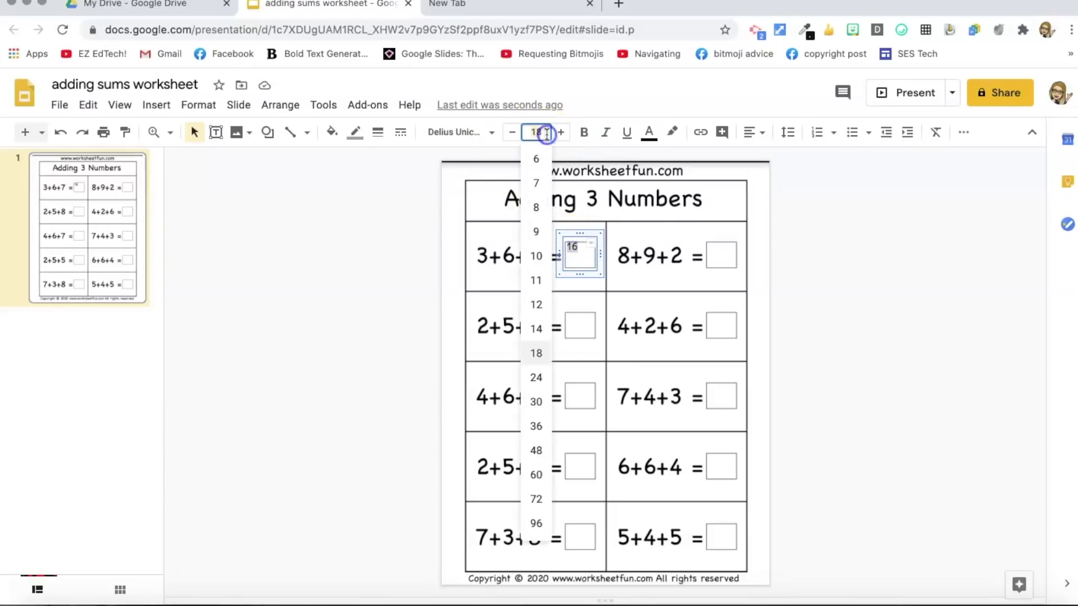
{"action": "left_click", "coordinate": [536, 377]}
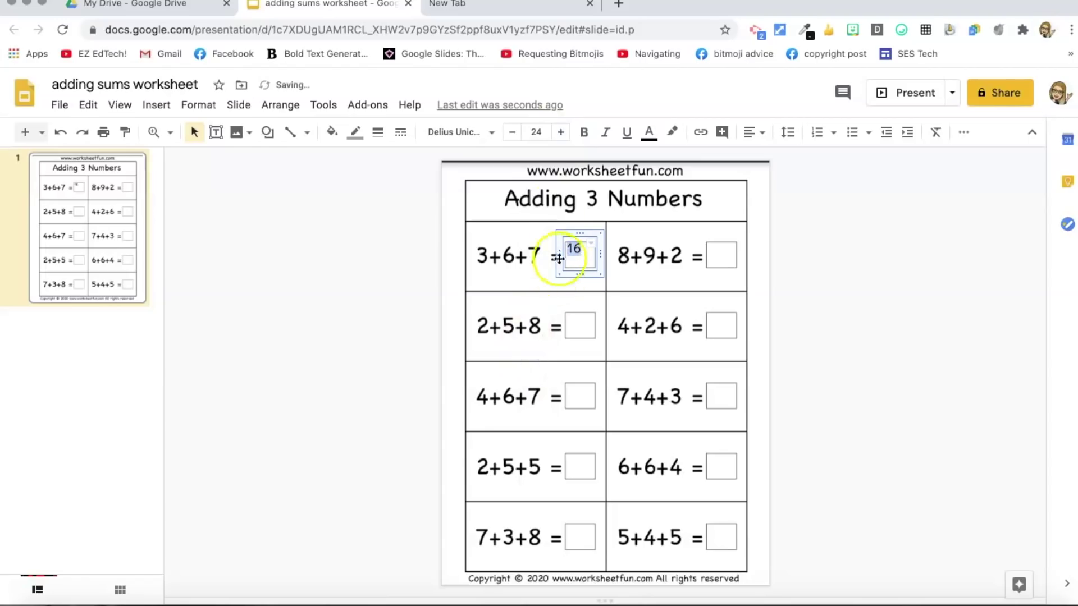
{"action": "left_click", "coordinate": [536, 132]}
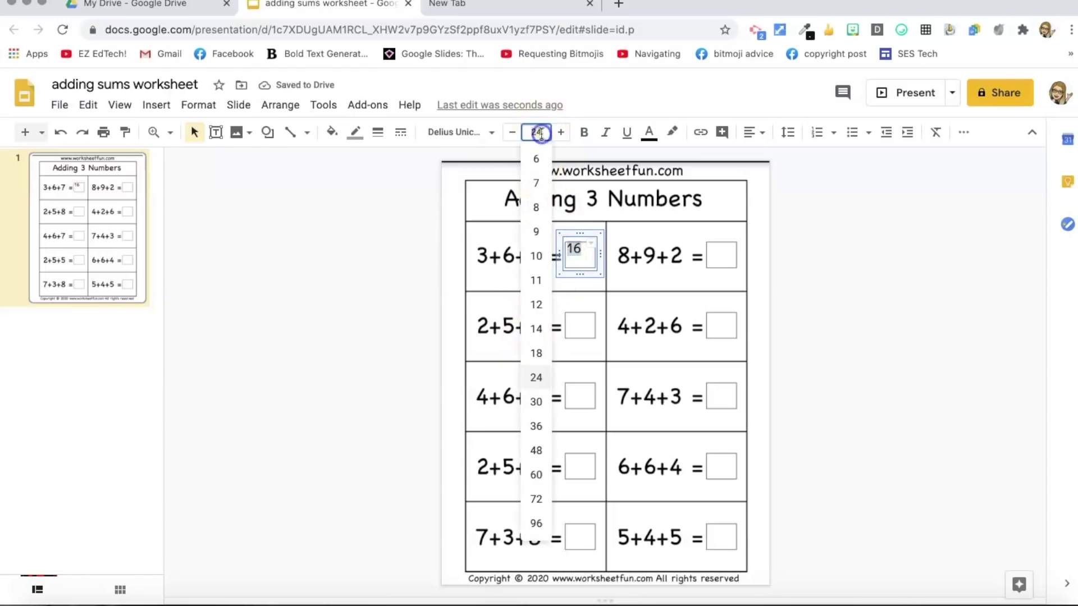
{"action": "left_click", "coordinate": [536, 422]}
{"action": "left_click", "coordinate": [533, 278]}
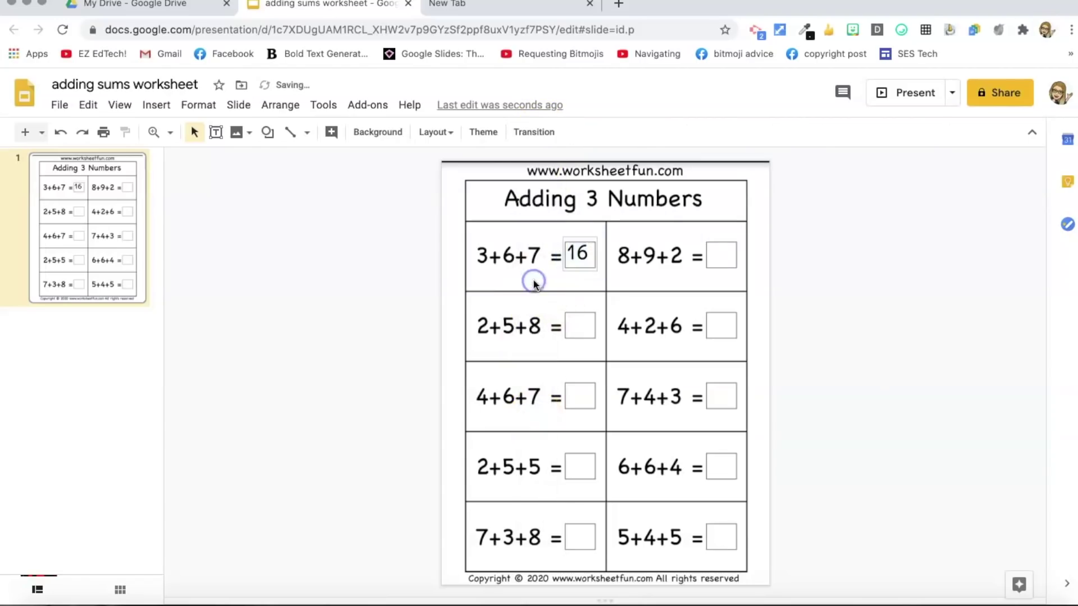
{"action": "left_click", "coordinate": [575, 253]}
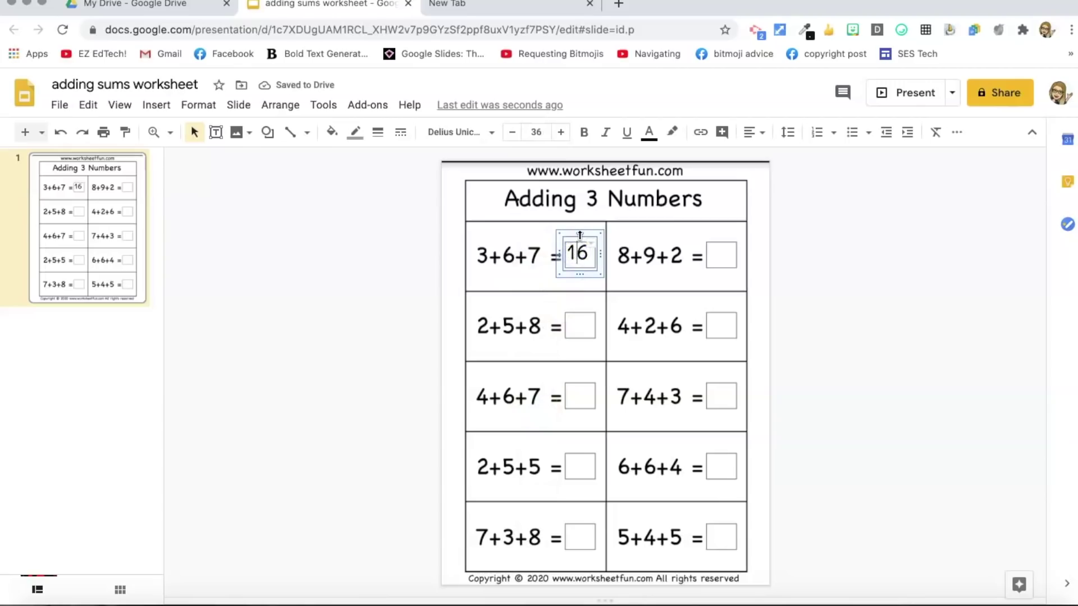
{"action": "left_click", "coordinate": [580, 236]}
{"action": "left_click", "coordinate": [533, 277]}
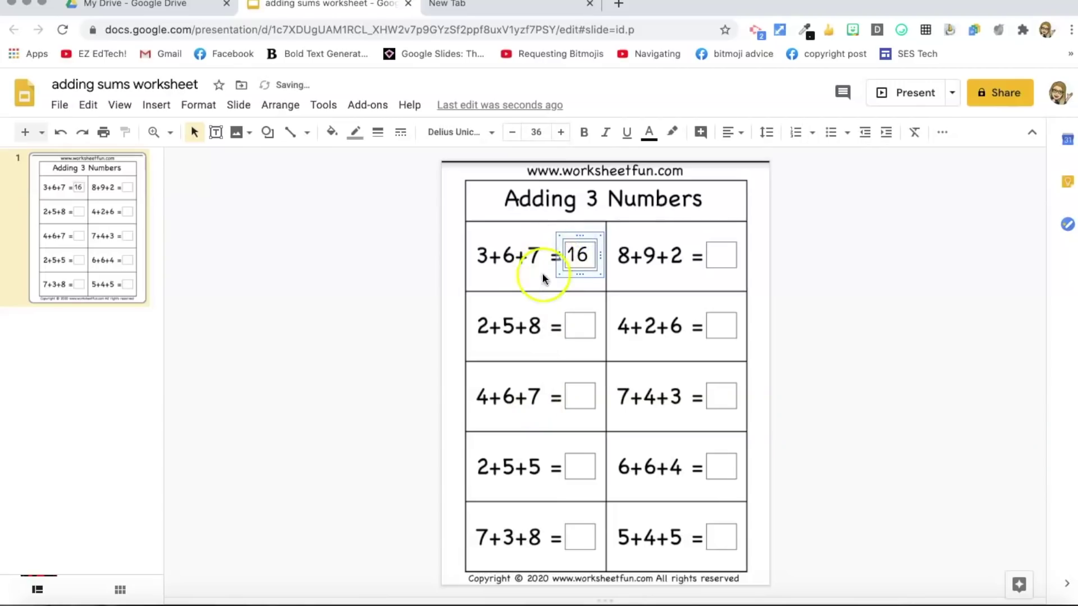
{"action": "left_click", "coordinate": [586, 257]}
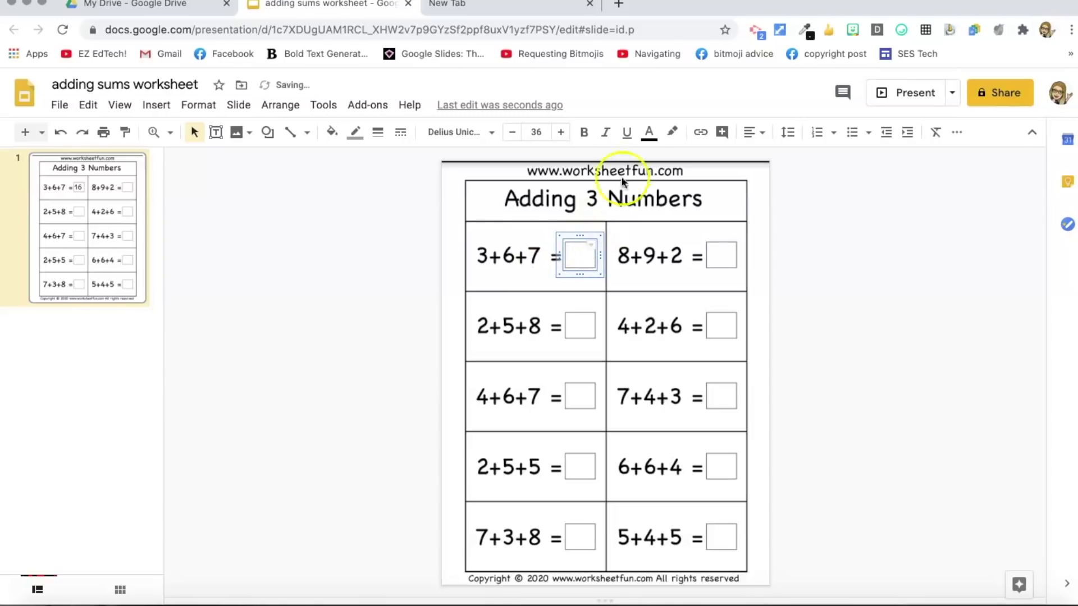
Step: Make the answer text blue, then delete the sample 16 from the box
{"action": "left_click", "coordinate": [648, 132]}
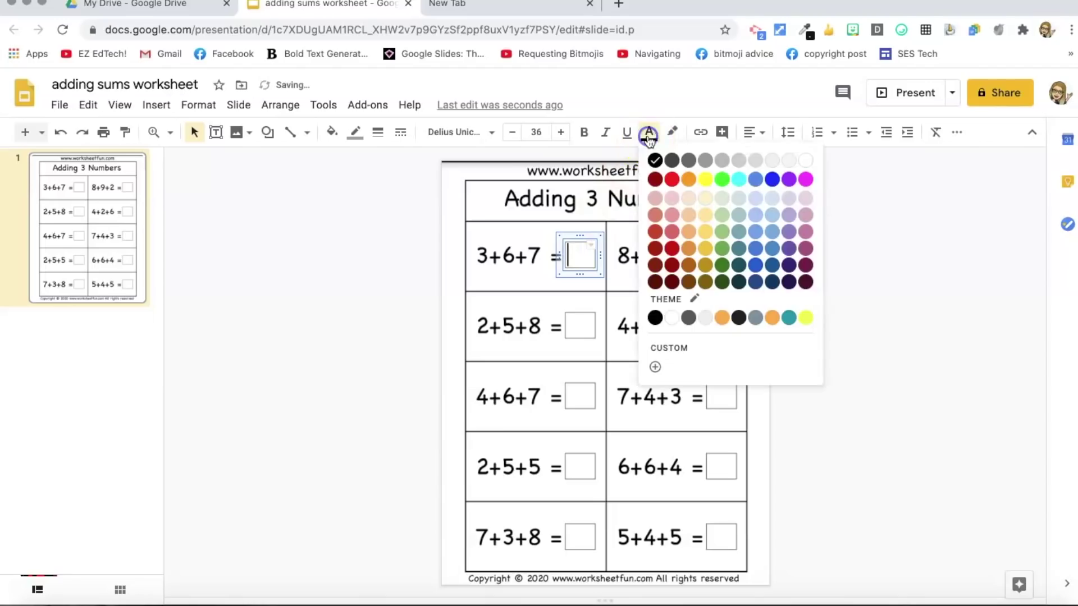
{"action": "left_click", "coordinate": [765, 182]}
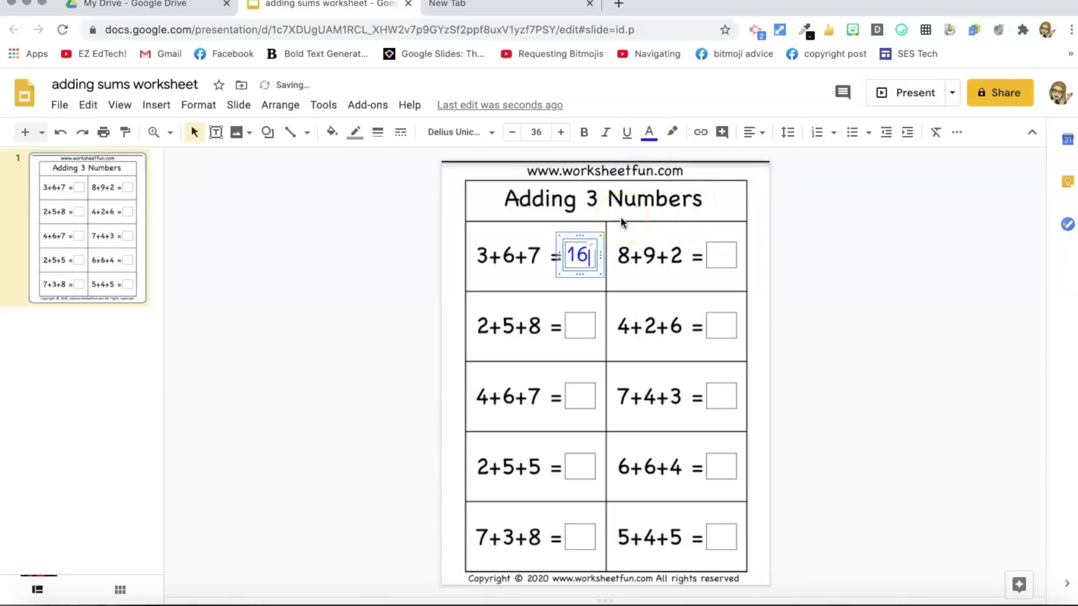
{"action": "left_click", "coordinate": [542, 225]}
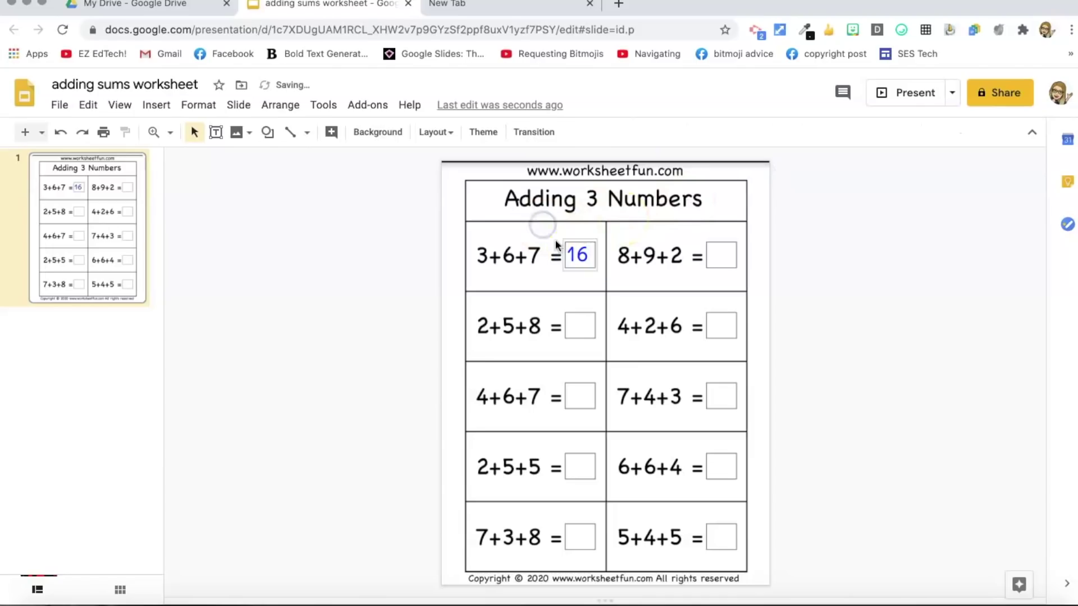
{"action": "left_click", "coordinate": [587, 261]}
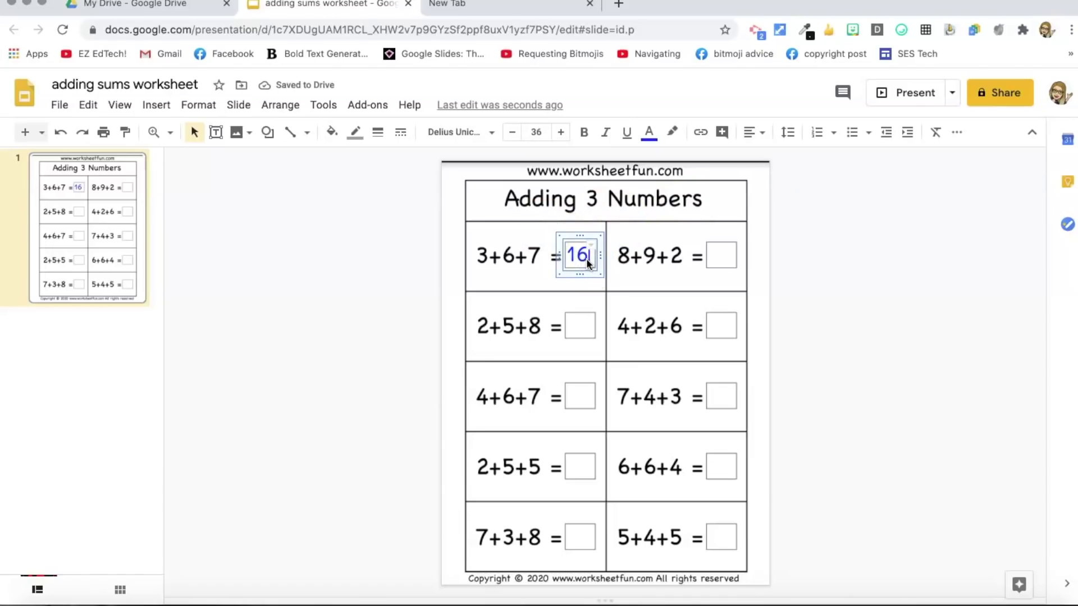
{"action": "key", "text": "BackSpace"}
{"action": "key", "text": "BackSpace"}
{"action": "left_click", "coordinate": [571, 240]}
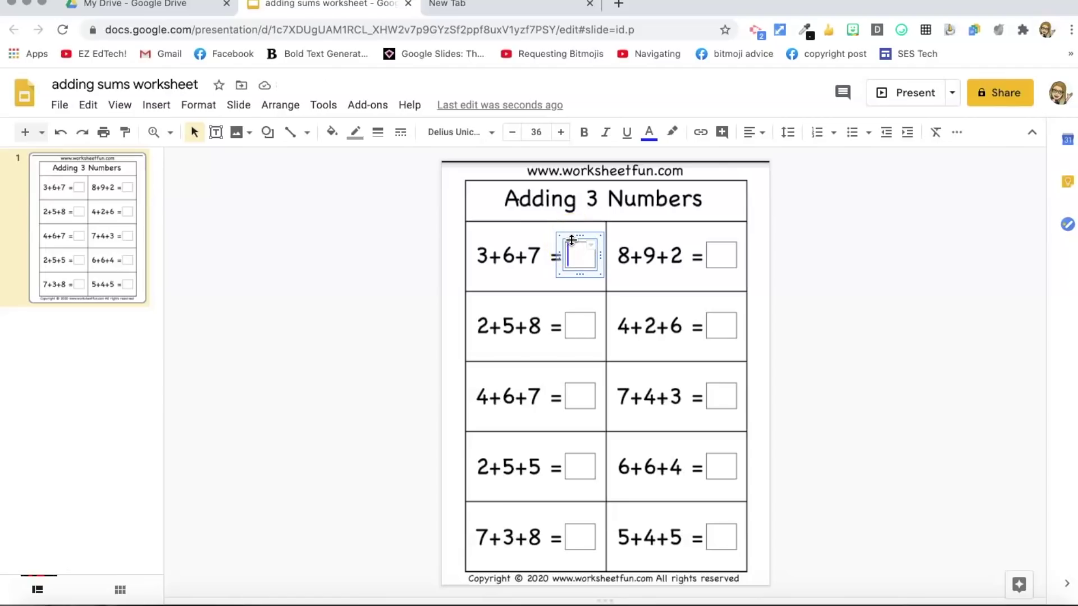
Step: Place a copy of the empty answer table over the 2+5+8 box and check both tables
{"action": "left_click", "coordinate": [572, 240]}
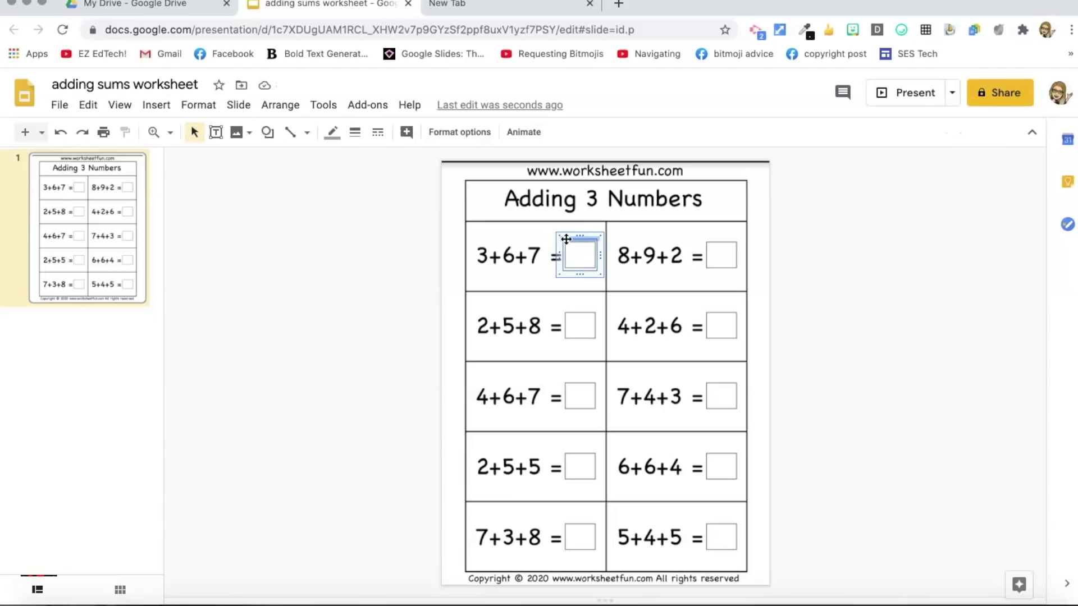
{"action": "left_click_drag", "start_coordinate": [566, 239], "coordinate": [570, 309]}
{"action": "left_click", "coordinate": [571, 258]}
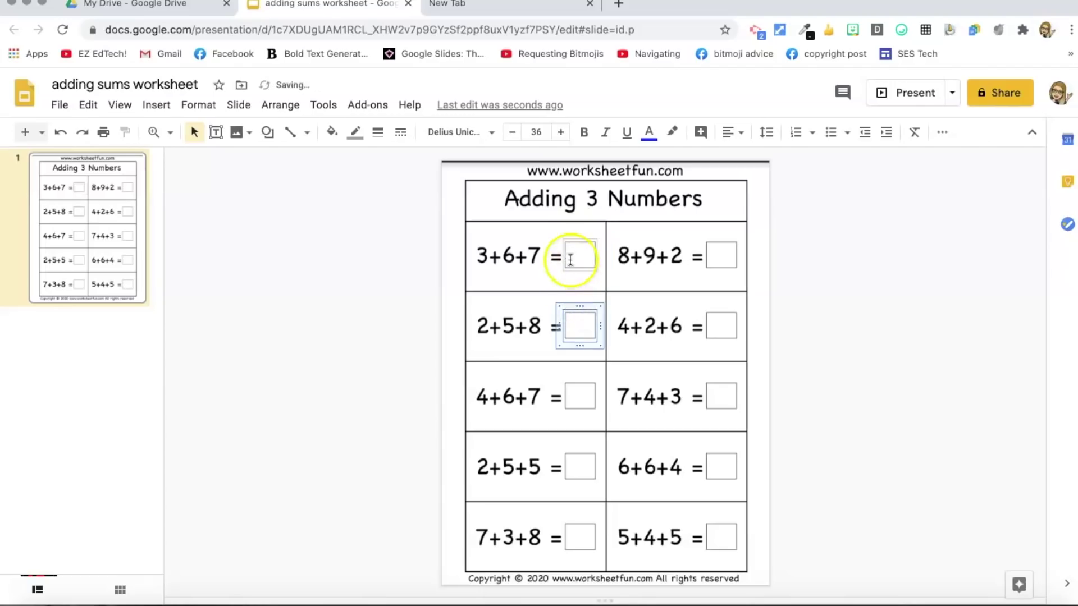
{"action": "left_click", "coordinate": [573, 313]}
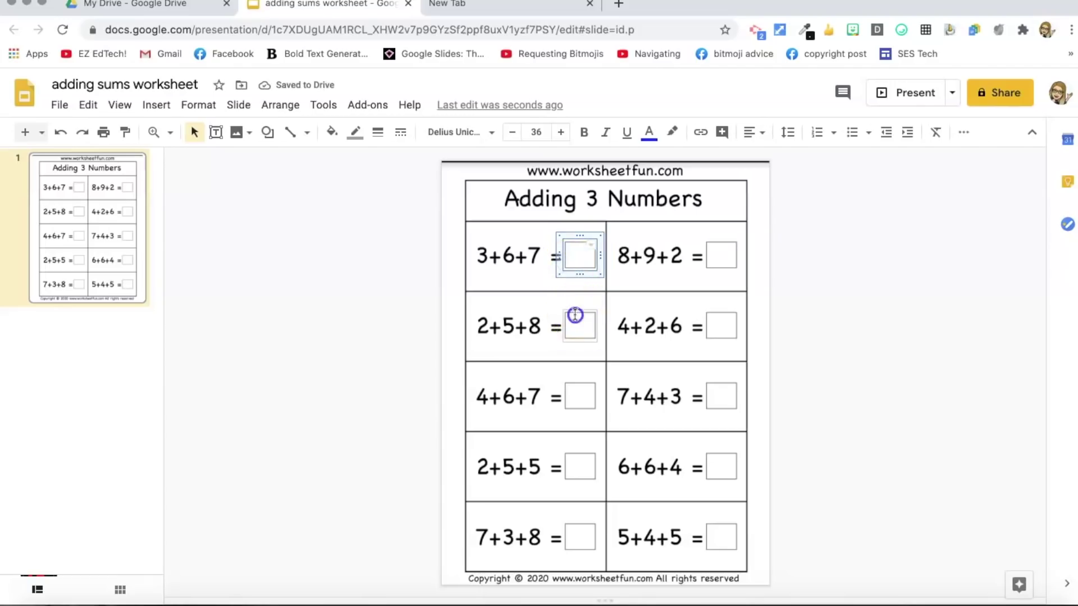
{"action": "left_click", "coordinate": [575, 259]}
{"action": "left_click", "coordinate": [576, 258]}
{"action": "left_click", "coordinate": [572, 331]}
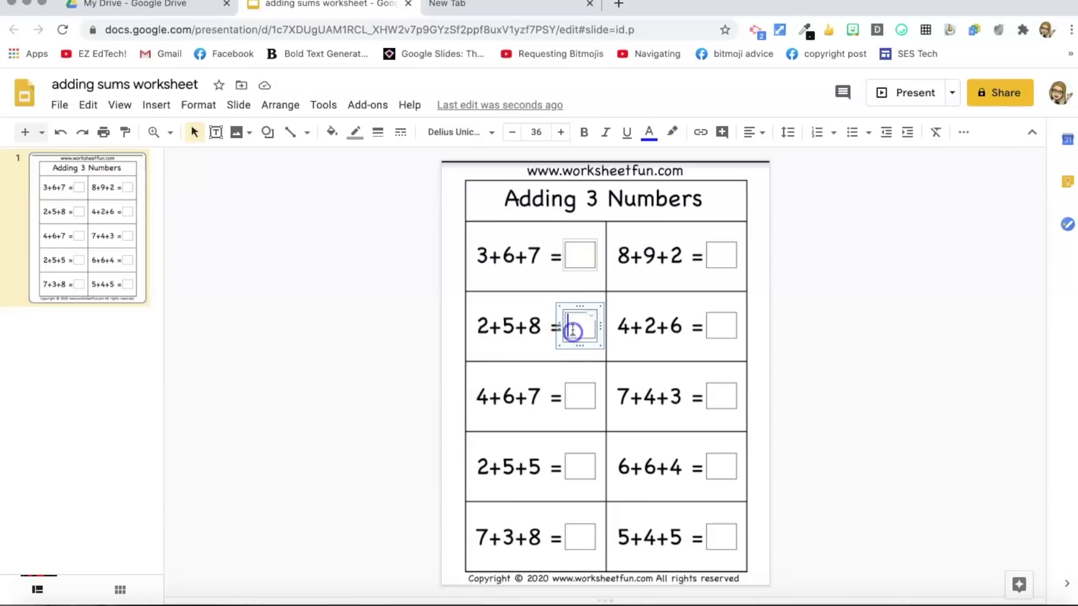
{"action": "left_click", "coordinate": [574, 253]}
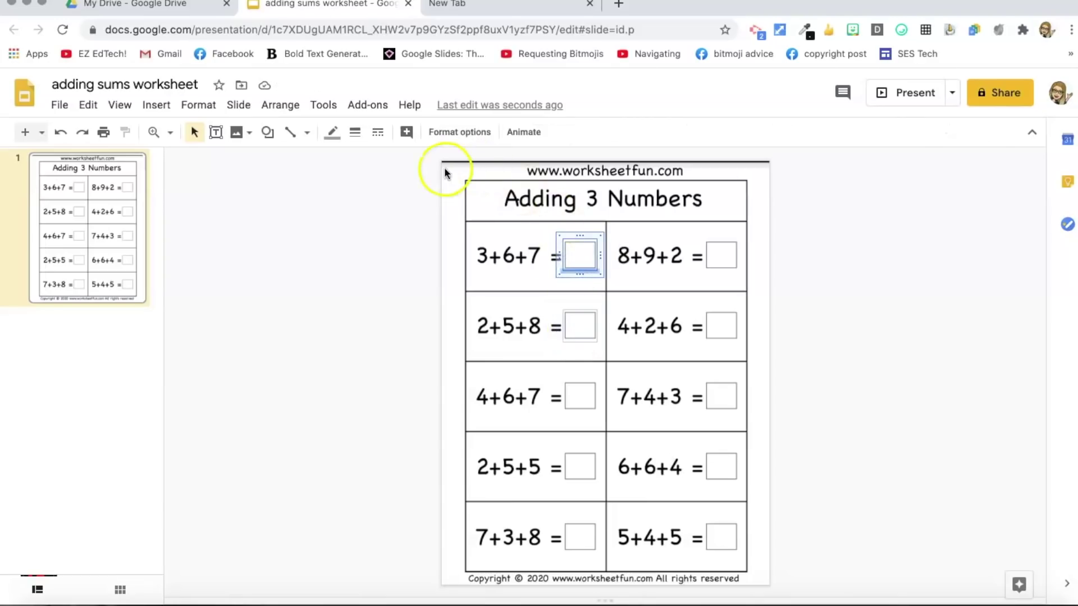
Step: Set the border colour of the 3+6+7 and 2+5+8 answer tables to transparent
{"action": "left_click", "coordinate": [332, 133]}
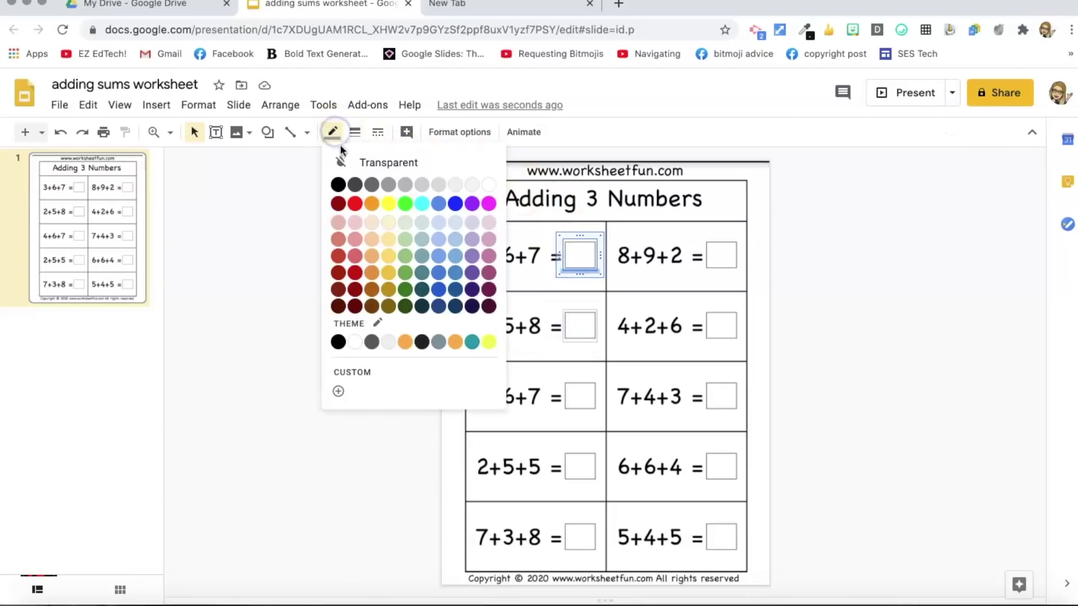
{"action": "left_click", "coordinate": [341, 162]}
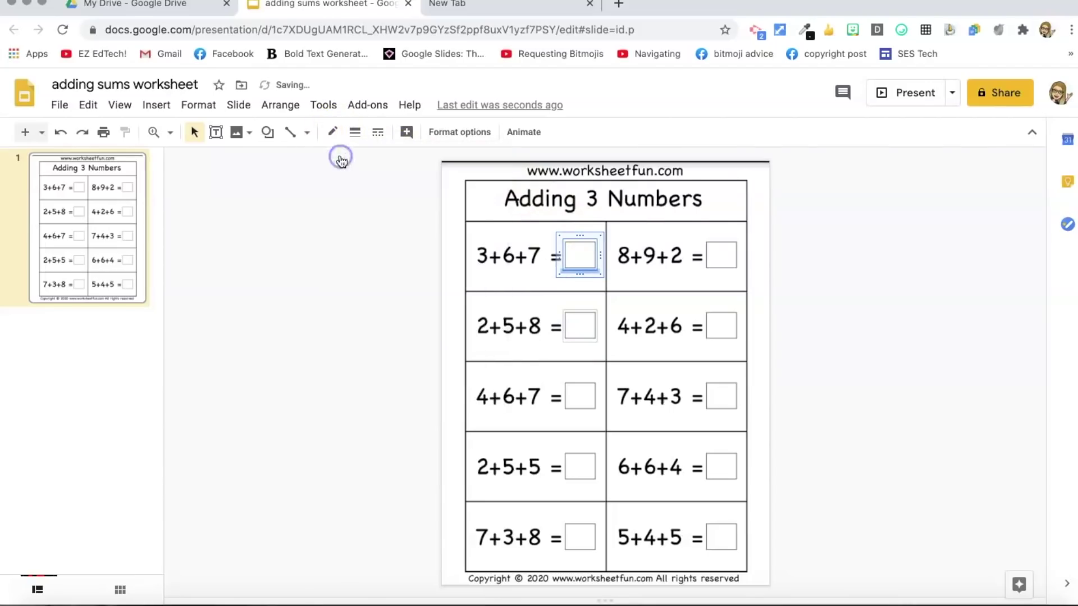
{"action": "left_click", "coordinate": [577, 319]}
{"action": "left_click", "coordinate": [355, 133]}
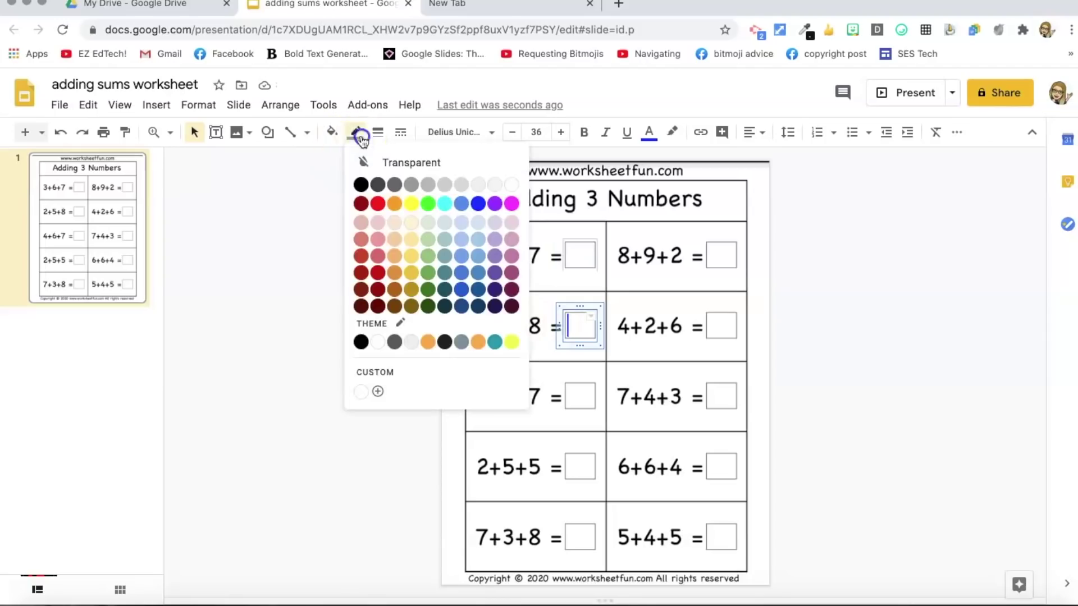
{"action": "left_click", "coordinate": [363, 164]}
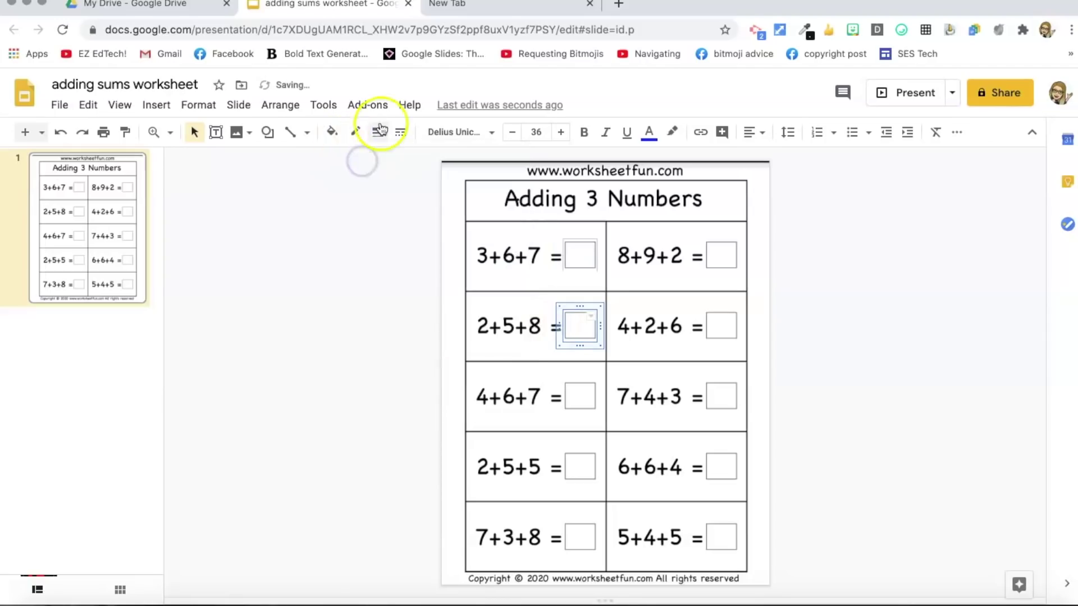
{"action": "left_click", "coordinate": [571, 262]}
{"action": "left_click", "coordinate": [579, 332]}
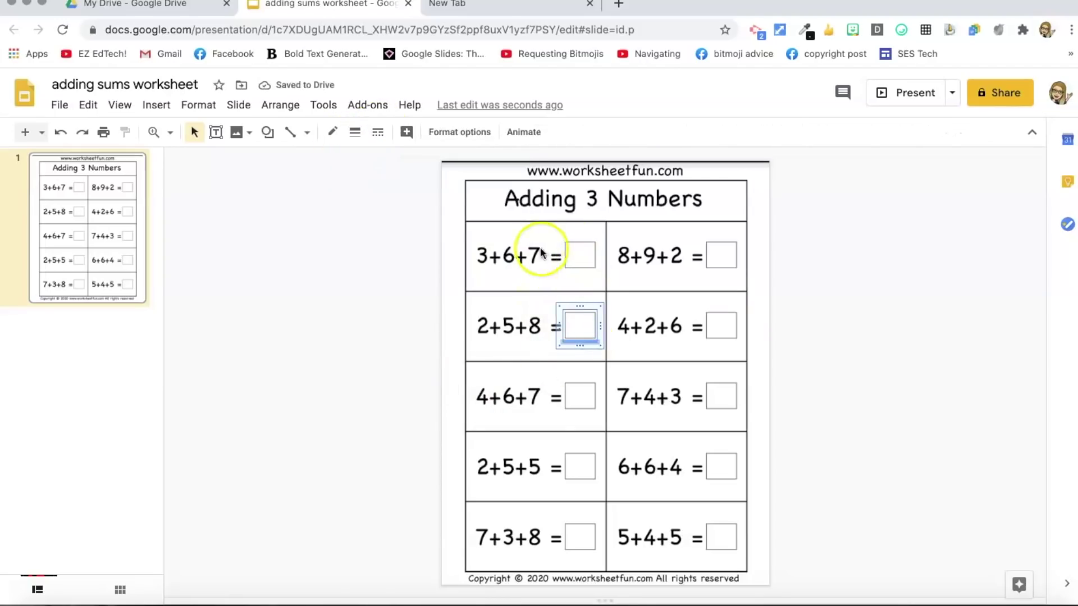
{"action": "left_click", "coordinate": [578, 314]}
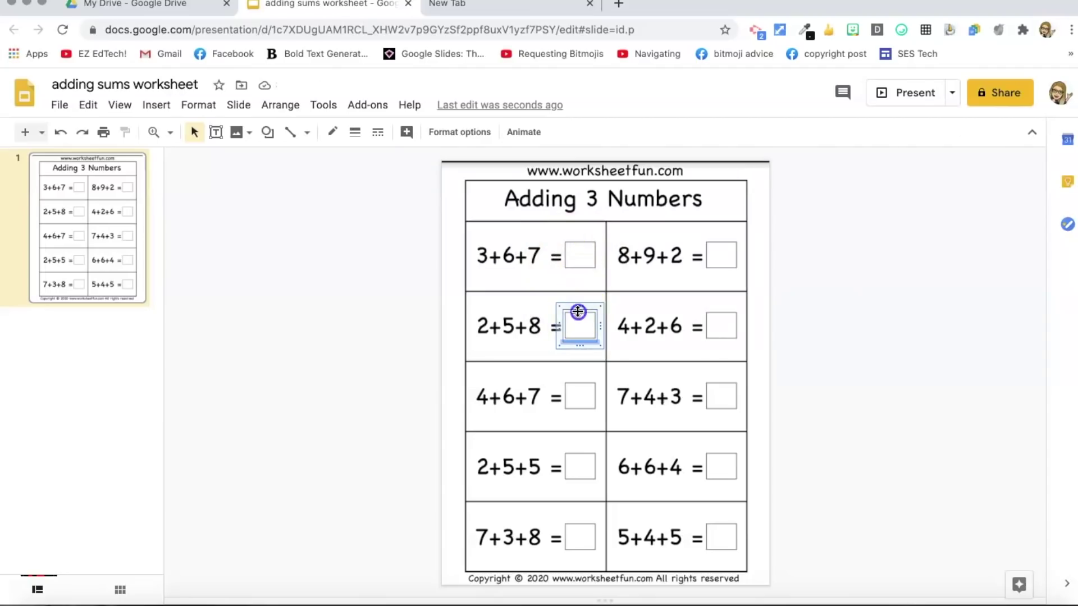
{"action": "left_click", "coordinate": [580, 258]}
{"action": "left_click", "coordinate": [577, 330]}
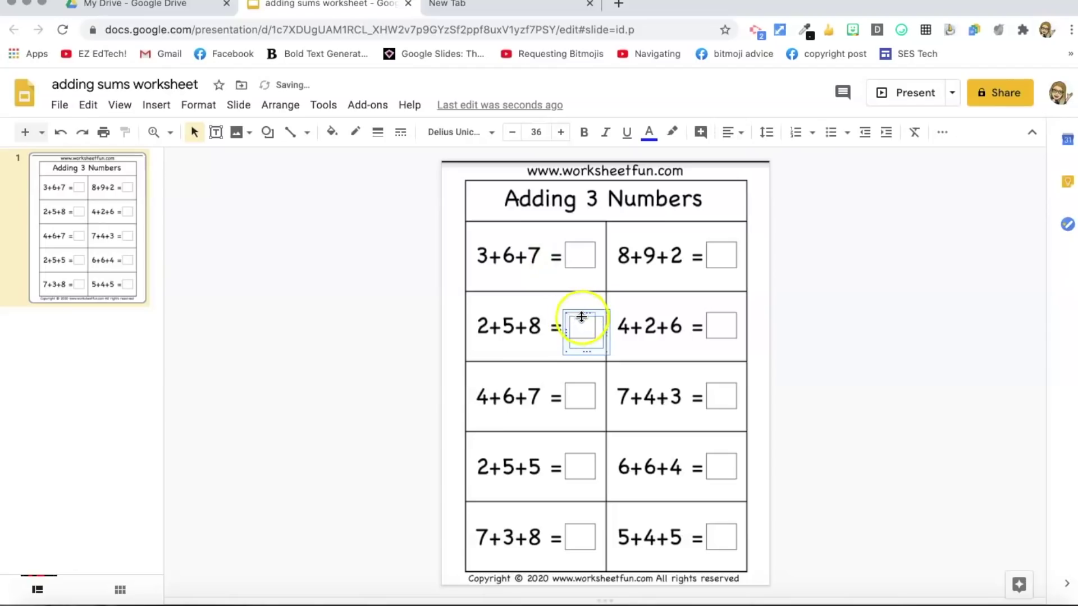
Step: Alt-drag a copy of the 2+5+8 answer box onto the 4+6+7 square and align it
{"action": "left_click_drag", "start_coordinate": [580, 315], "coordinate": [586, 321]}
{"action": "left_click_drag", "start_coordinate": [576, 373], "coordinate": [574, 382]}
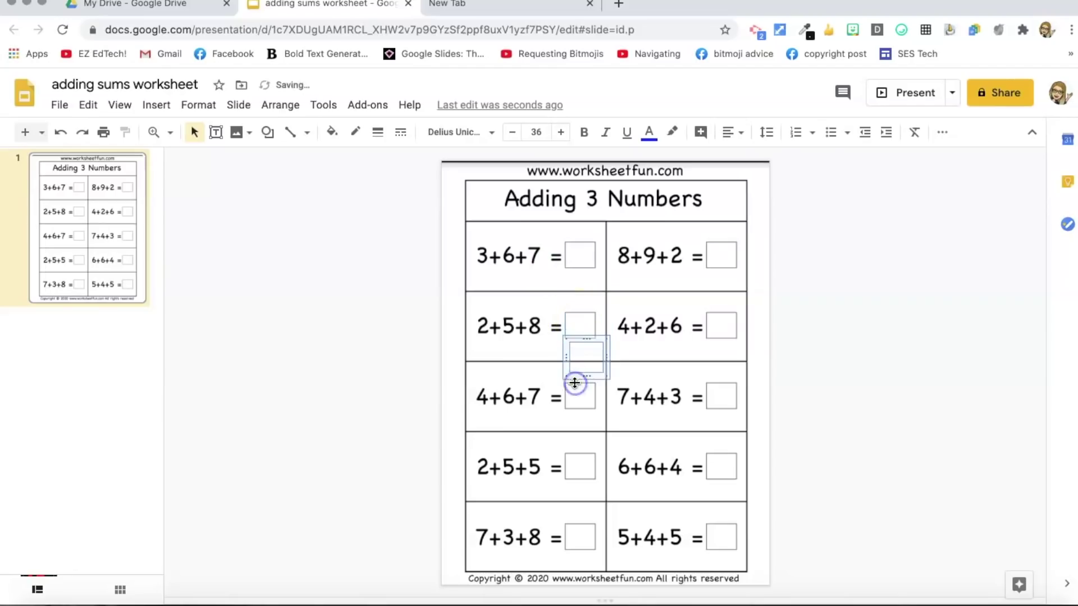
{"action": "left_click_drag", "start_coordinate": [583, 345], "coordinate": [567, 382]}
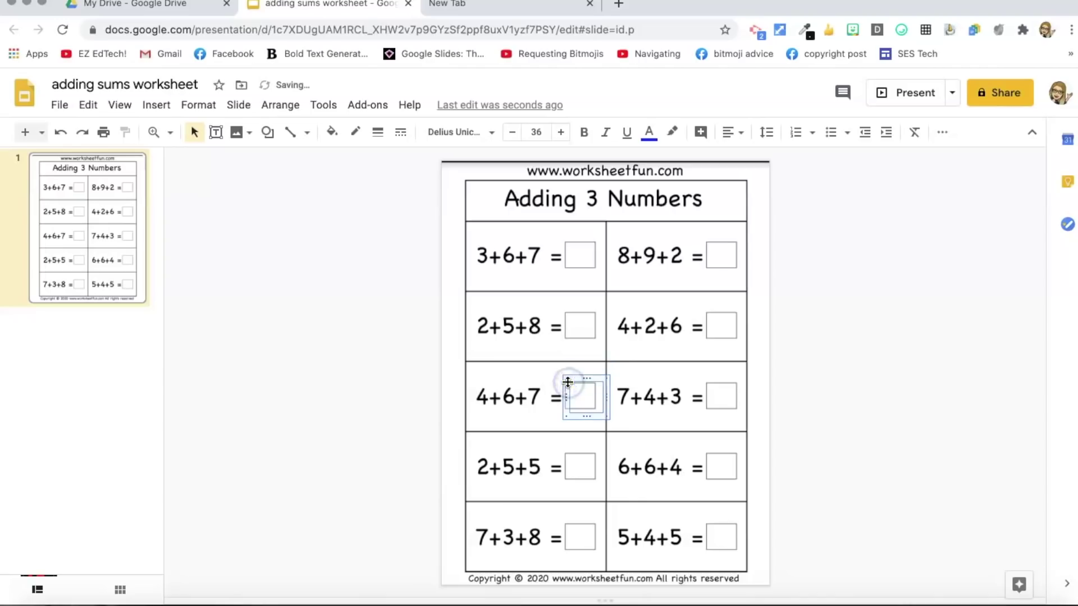
{"action": "left_click", "coordinate": [568, 382]}
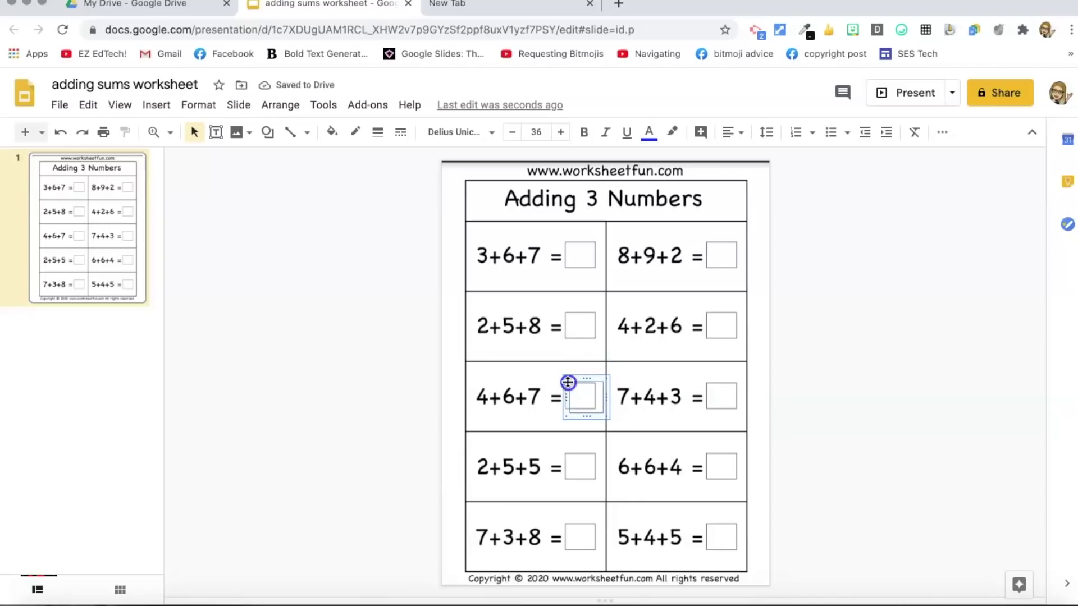
{"action": "left_click_drag", "start_coordinate": [575, 381], "coordinate": [567, 381]}
Step: Deselect the copied box and return to the Google Classroom browser tab
{"action": "left_click", "coordinate": [545, 372]}
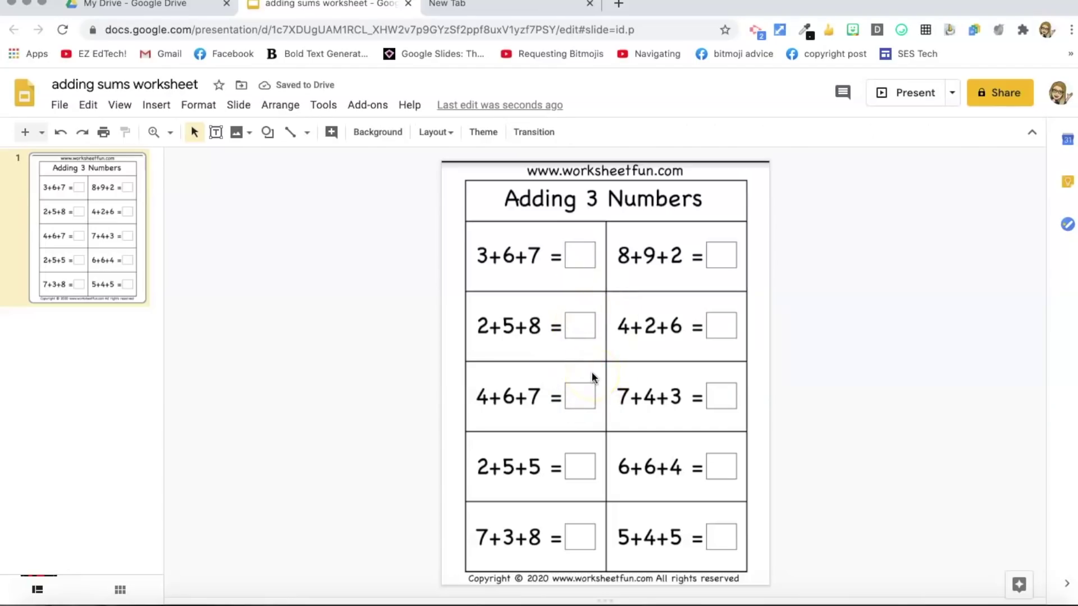
{"action": "left_click", "coordinate": [636, 359]}
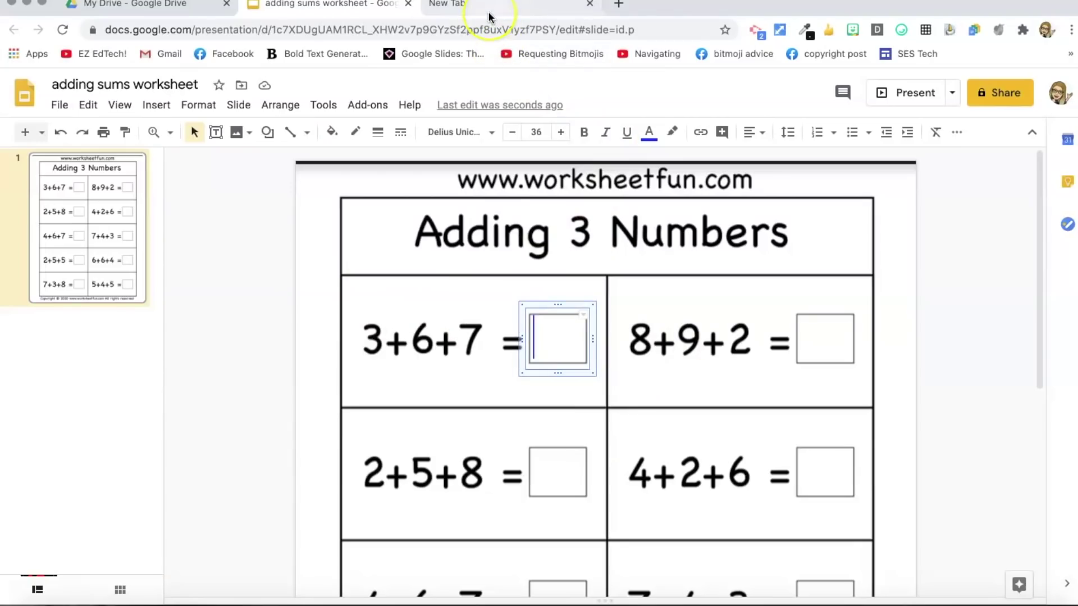
{"action": "left_click", "coordinate": [488, 17]}
Step: On the Classwork page, create a new assignment titled 'Addition Worksheet'
{"action": "left_click", "coordinate": [508, 101]}
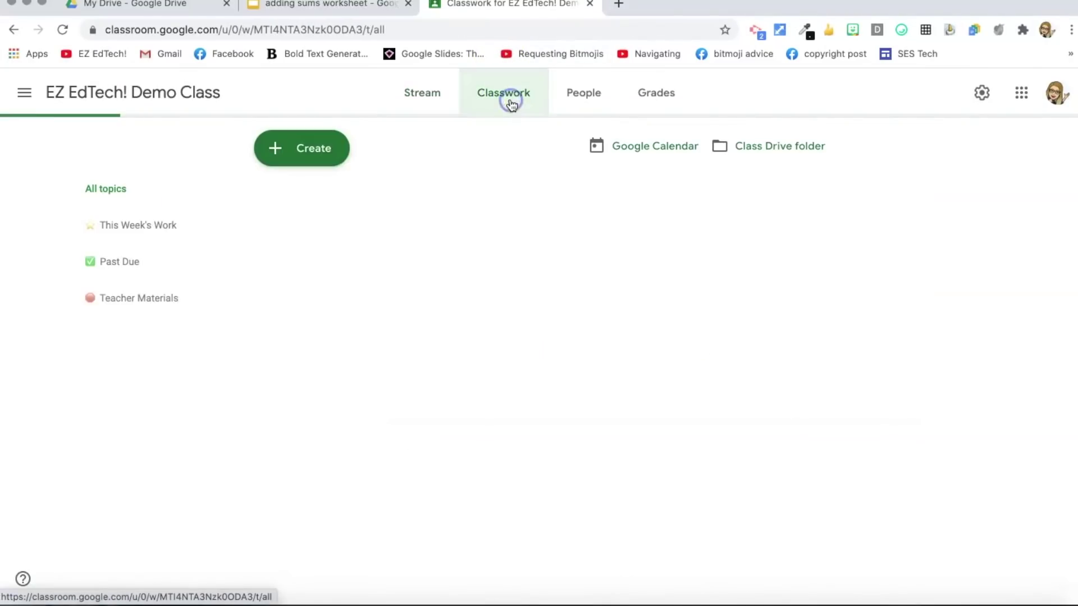
{"action": "left_click", "coordinate": [310, 149]}
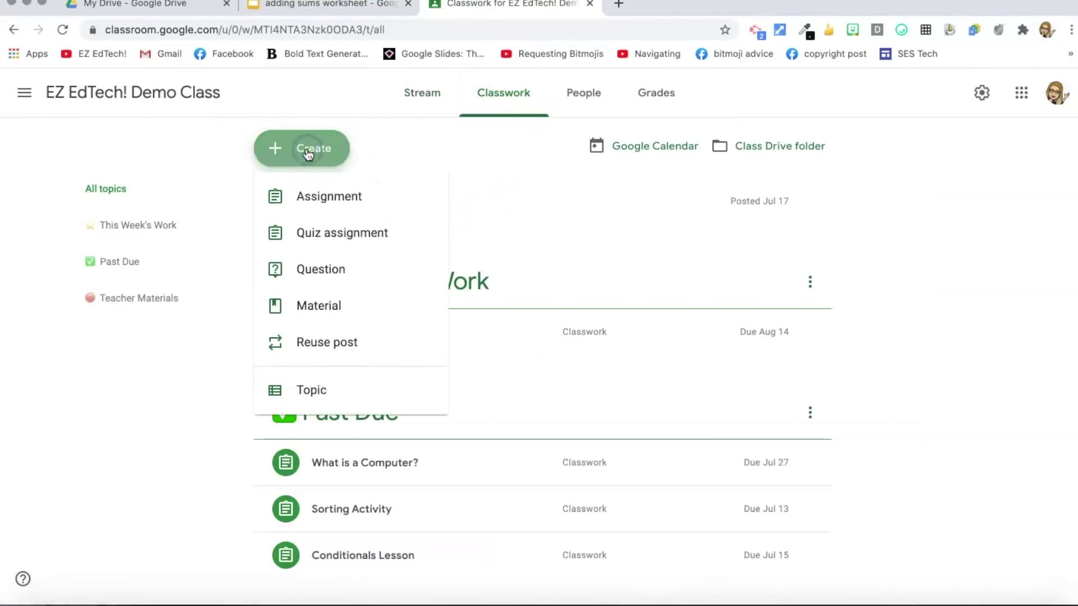
{"action": "left_click", "coordinate": [317, 194]}
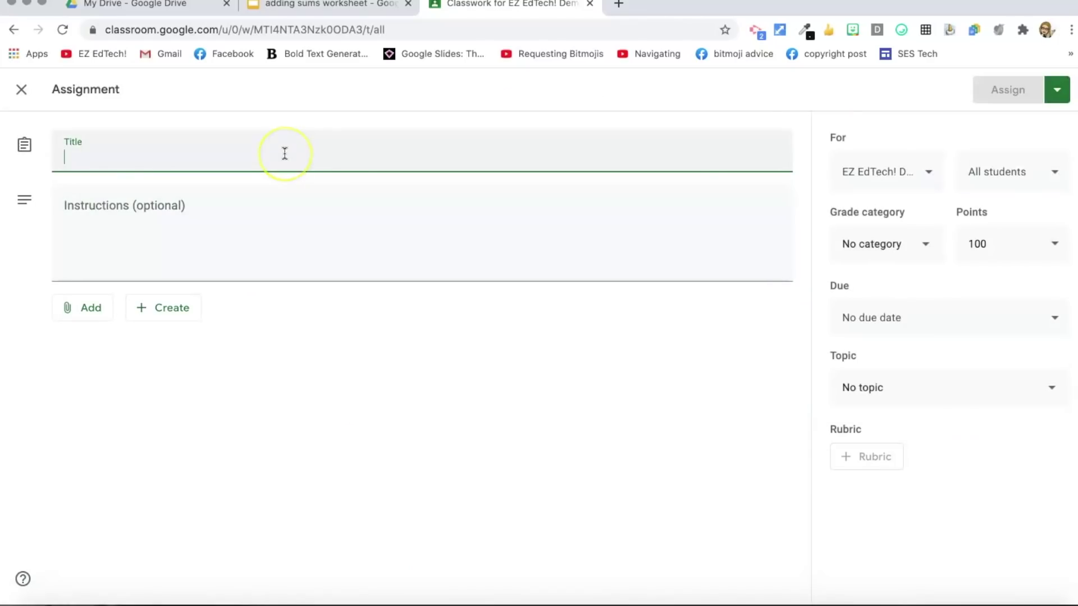
{"action": "type", "text": "ddition"}
{"action": "type", "text": "Additi"}
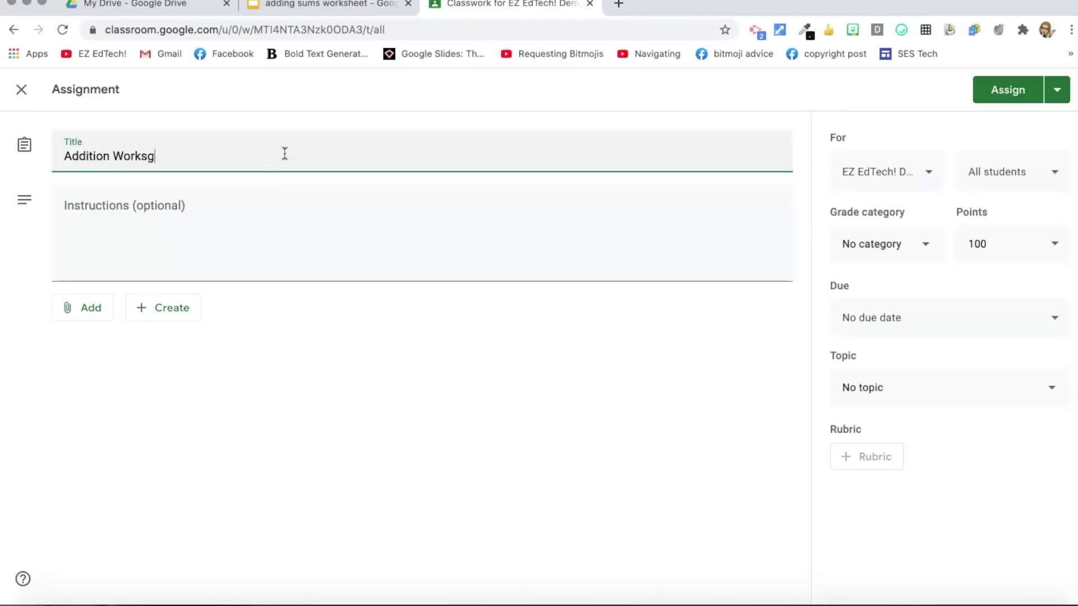
{"action": "type", "text": "on Worksheet"}
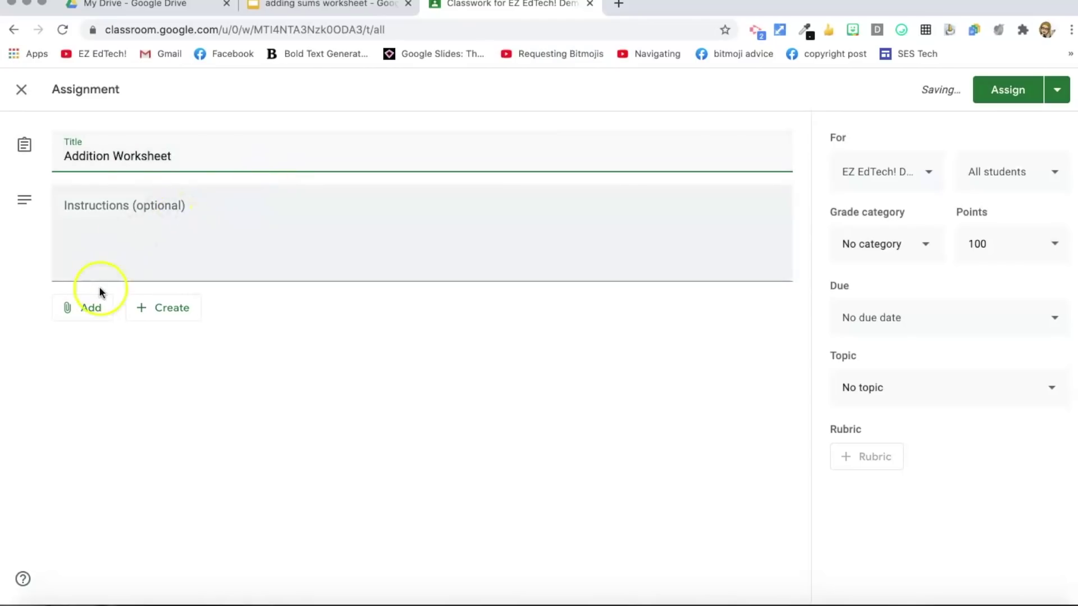
Step: Attach the 'adding sums worksheet' from Google Drive's Recent files
{"action": "left_click", "coordinate": [89, 309]}
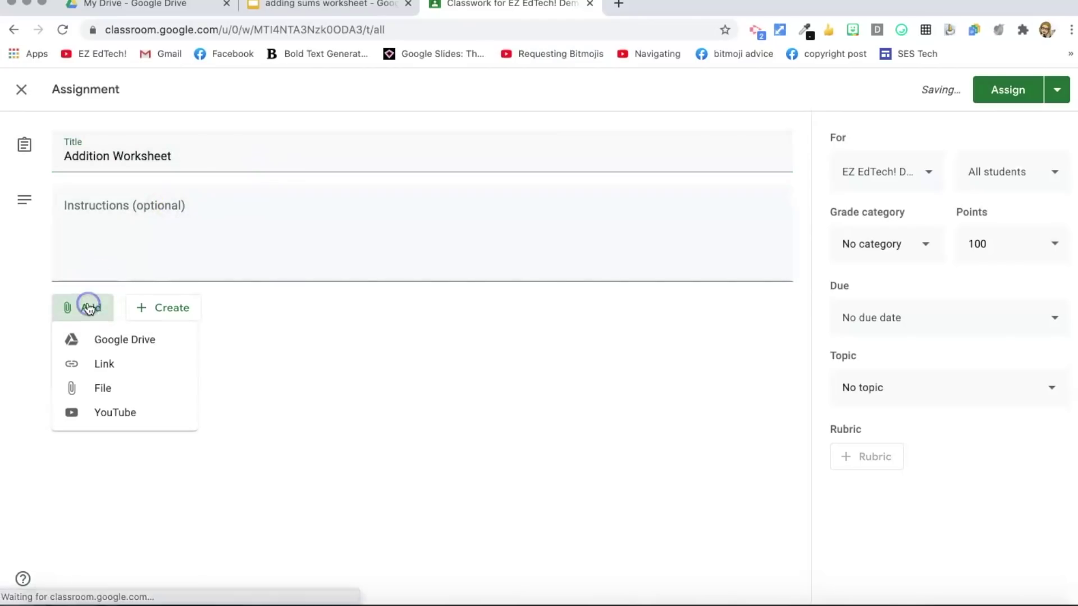
{"action": "left_click", "coordinate": [107, 340]}
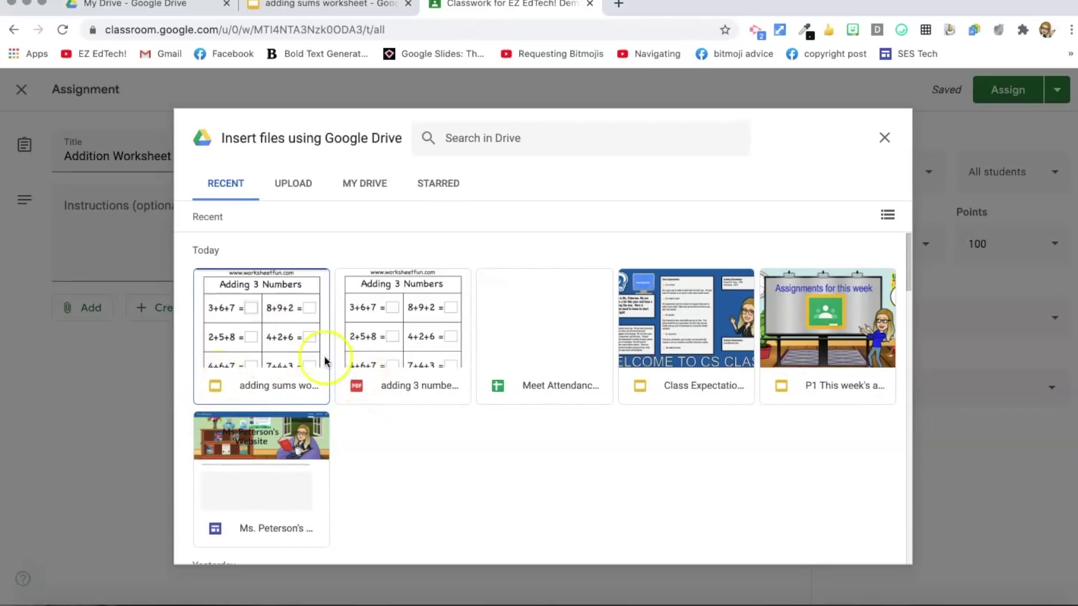
{"action": "double_click", "coordinate": [260, 329]}
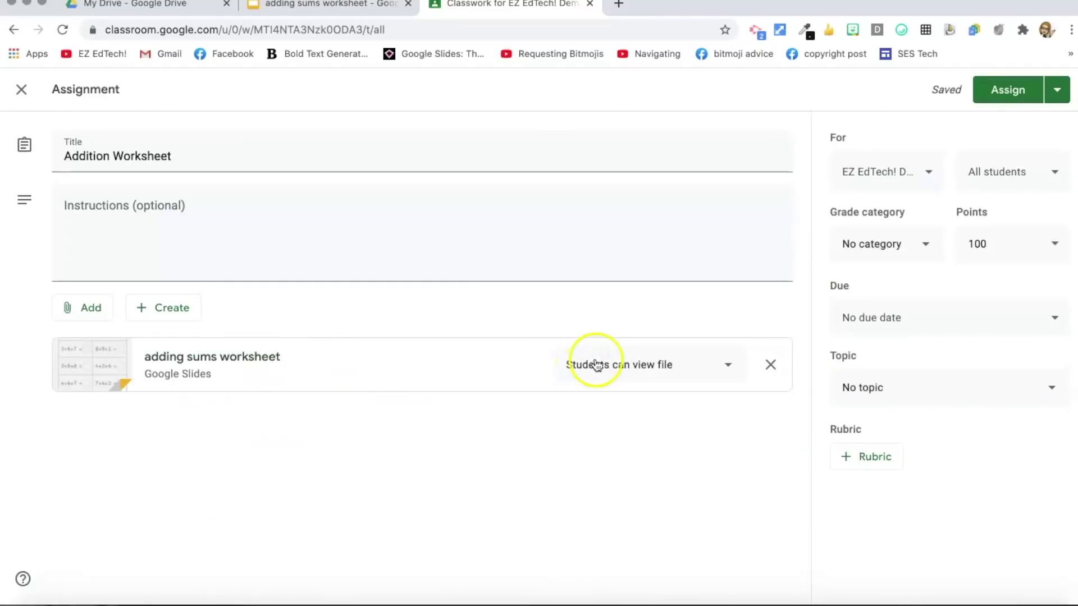
Step: Set the worksheet to Make a copy for each student and grade category Classwork
{"action": "left_click", "coordinate": [595, 362]}
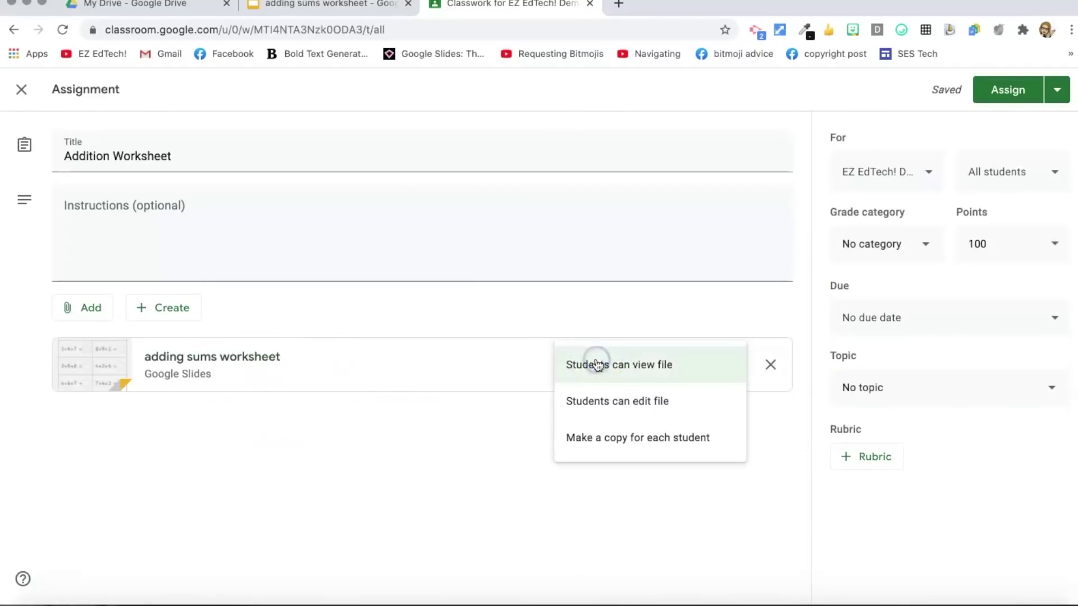
{"action": "left_click", "coordinate": [641, 439]}
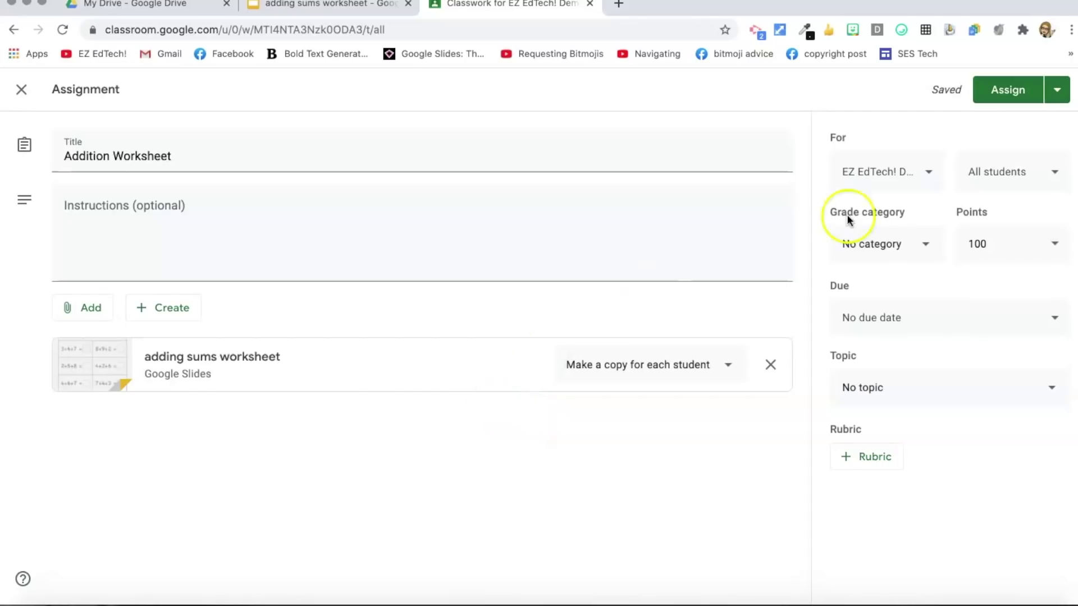
{"action": "left_click", "coordinate": [929, 245]}
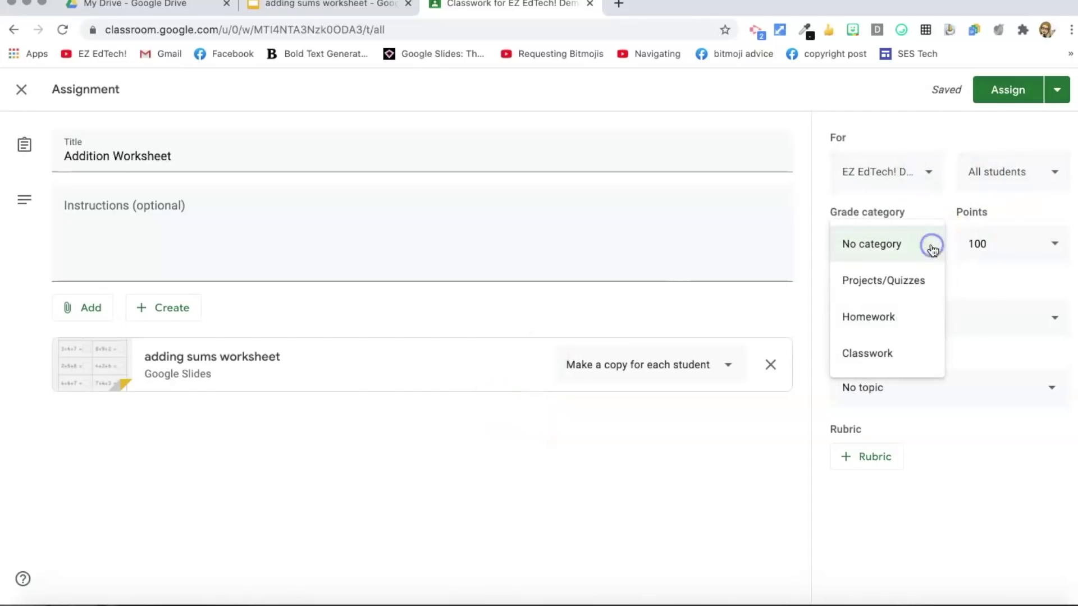
{"action": "left_click", "coordinate": [888, 350]}
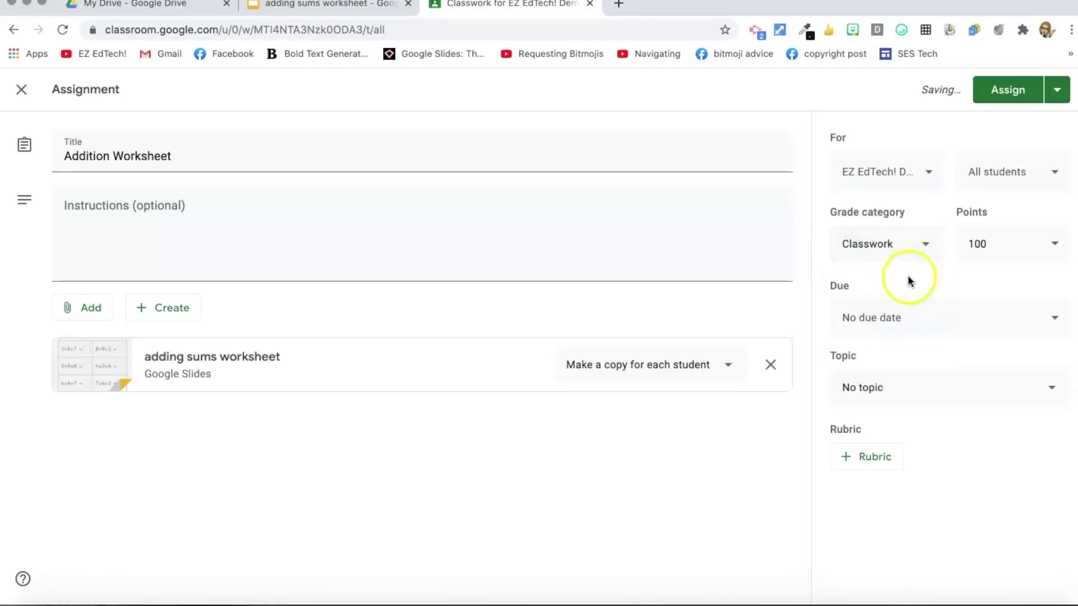
Step: Set the due date to August 21 and the topic to This Week's Work
{"action": "left_click", "coordinate": [902, 317]}
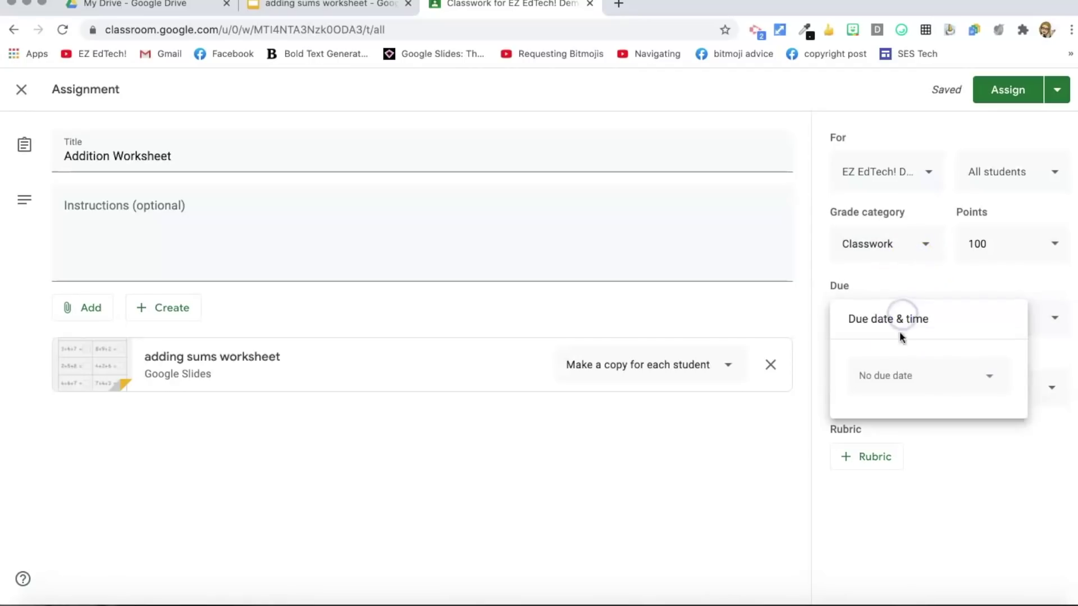
{"action": "left_click", "coordinate": [907, 371]}
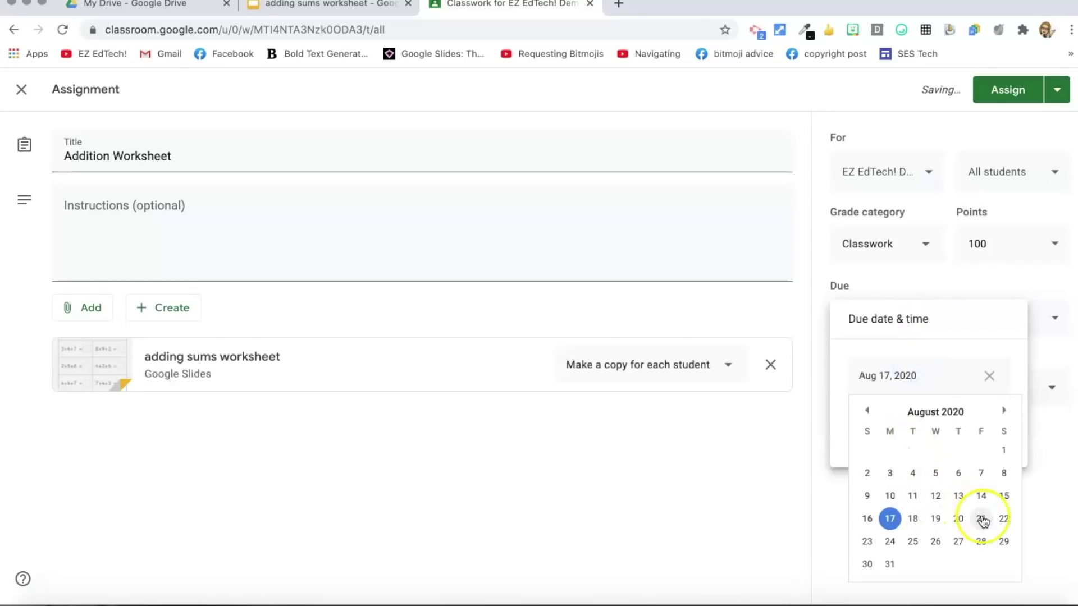
{"action": "left_click", "coordinate": [981, 519]}
{"action": "left_click", "coordinate": [942, 476]}
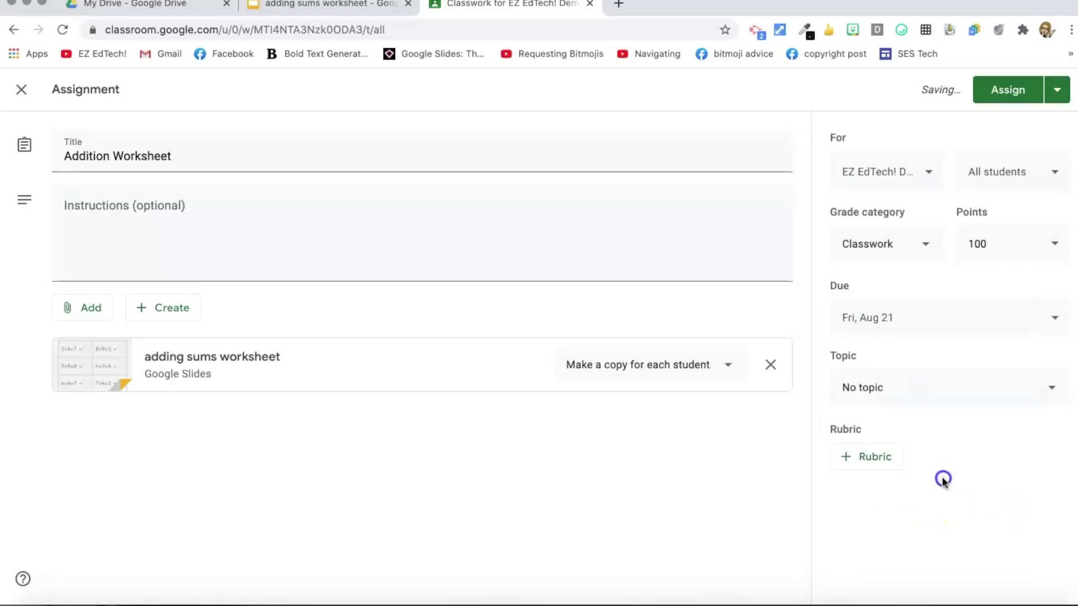
{"action": "left_click", "coordinate": [904, 400]}
{"action": "left_click", "coordinate": [895, 521]}
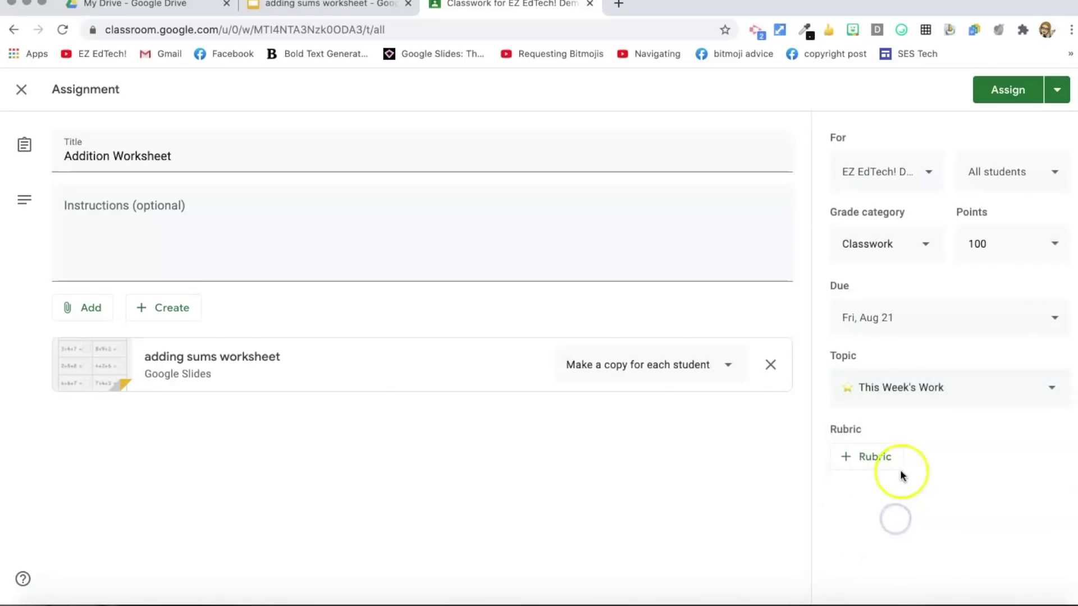
Step: Assign the Addition Worksheet to the class
{"action": "left_click", "coordinate": [1055, 92]}
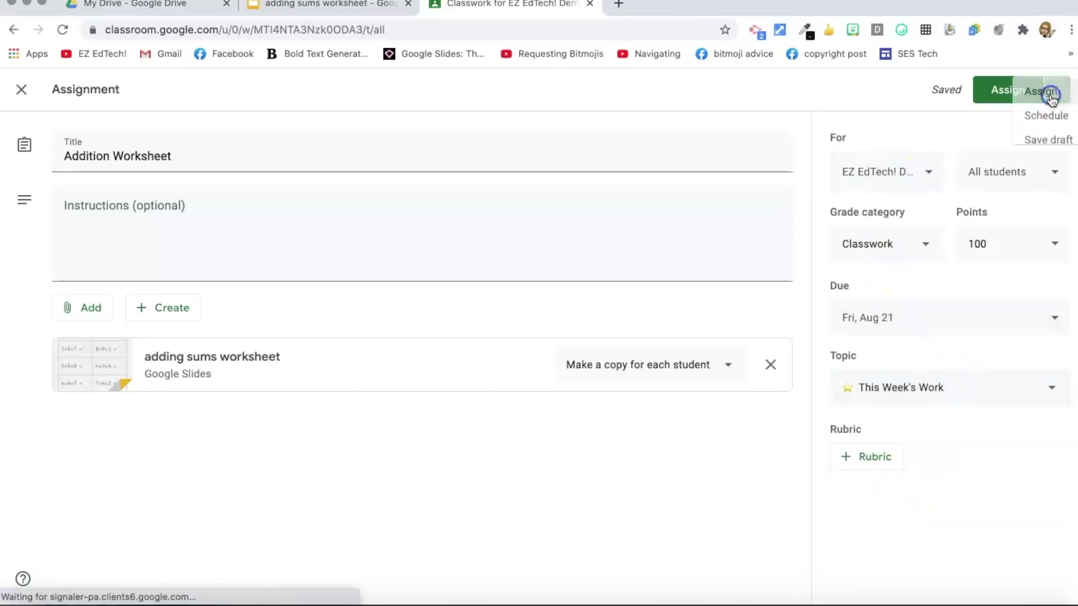
{"action": "left_click", "coordinate": [944, 124]}
{"action": "left_click", "coordinate": [998, 92]}
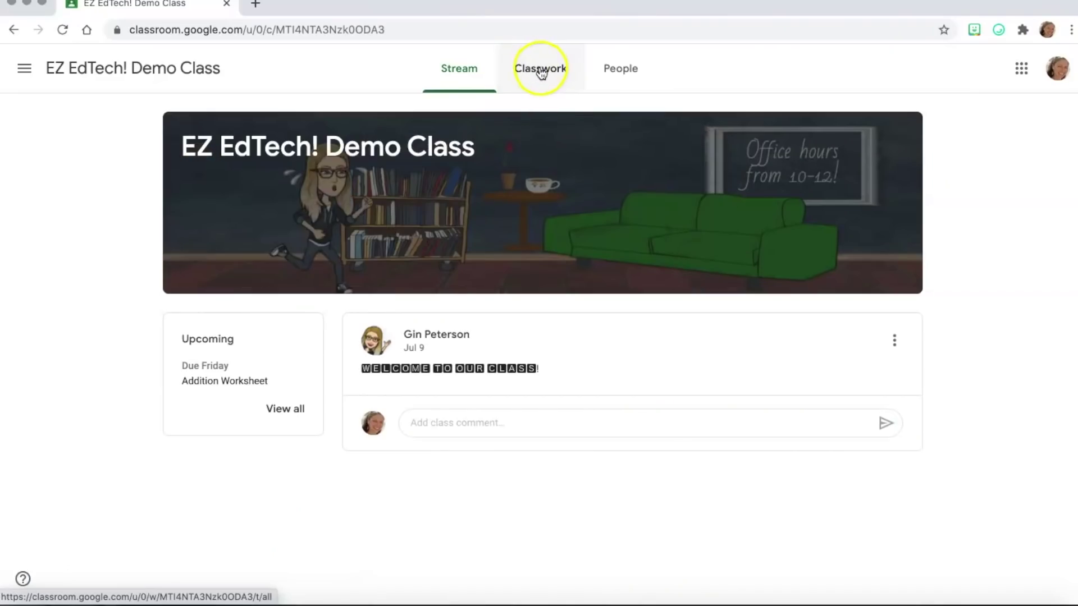
Step: From Classwork, expand Addition Worksheet and open its attached 'adding sums worksheet' slides copy
{"action": "left_click", "coordinate": [540, 70]}
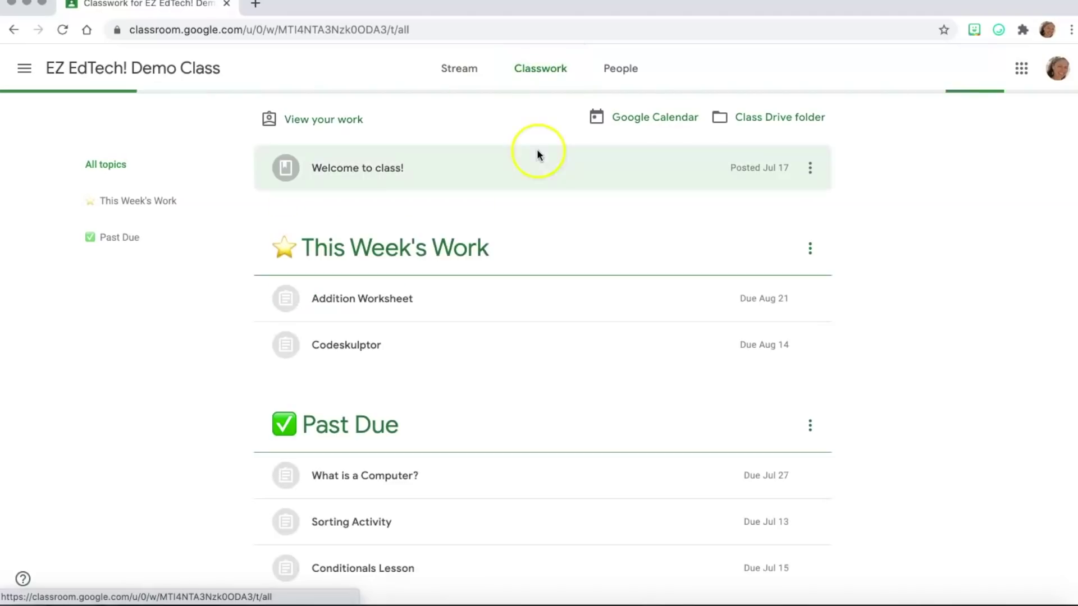
{"action": "left_click", "coordinate": [400, 301]}
{"action": "left_click", "coordinate": [452, 398]}
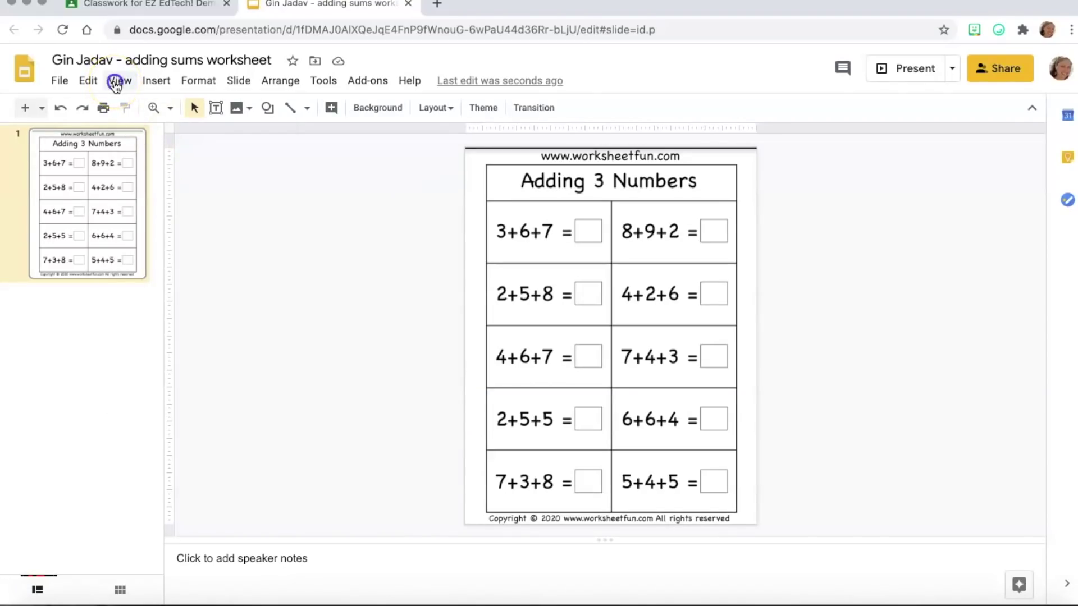
{"action": "left_click", "coordinate": [116, 83]}
{"action": "mouse_move", "coordinate": [141, 244]}
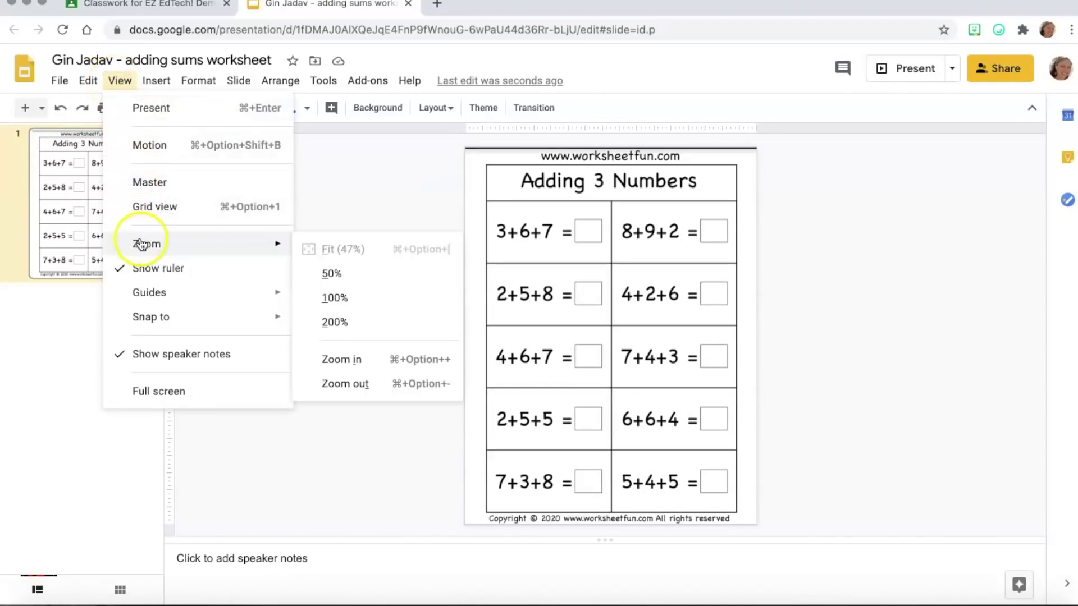
{"action": "left_click", "coordinate": [324, 298]}
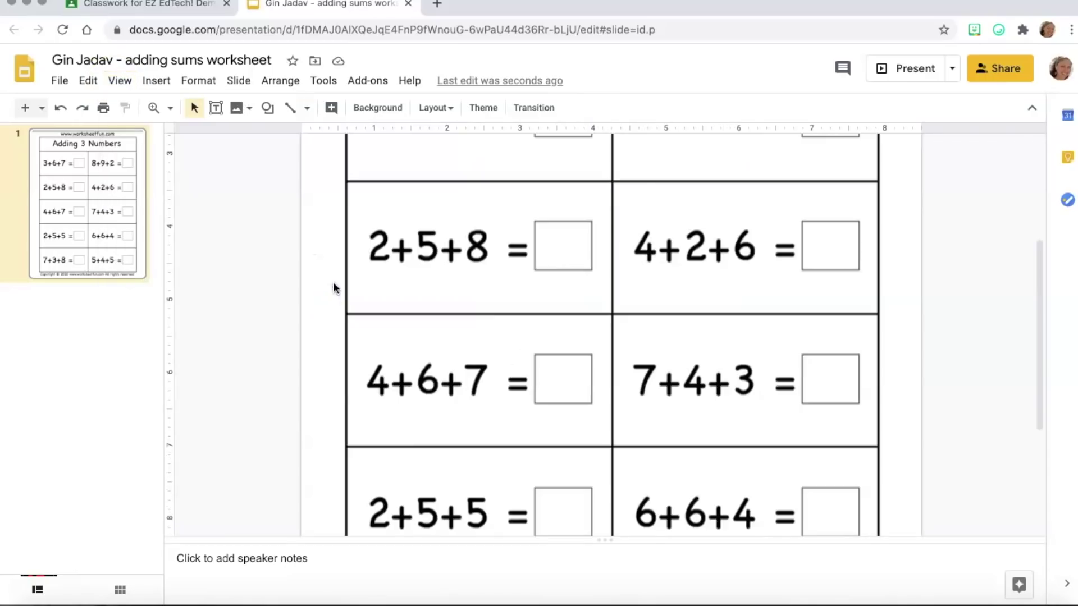
{"action": "scroll", "coordinate": [332, 286], "scroll_direction": "up", "scroll_amount": 4}
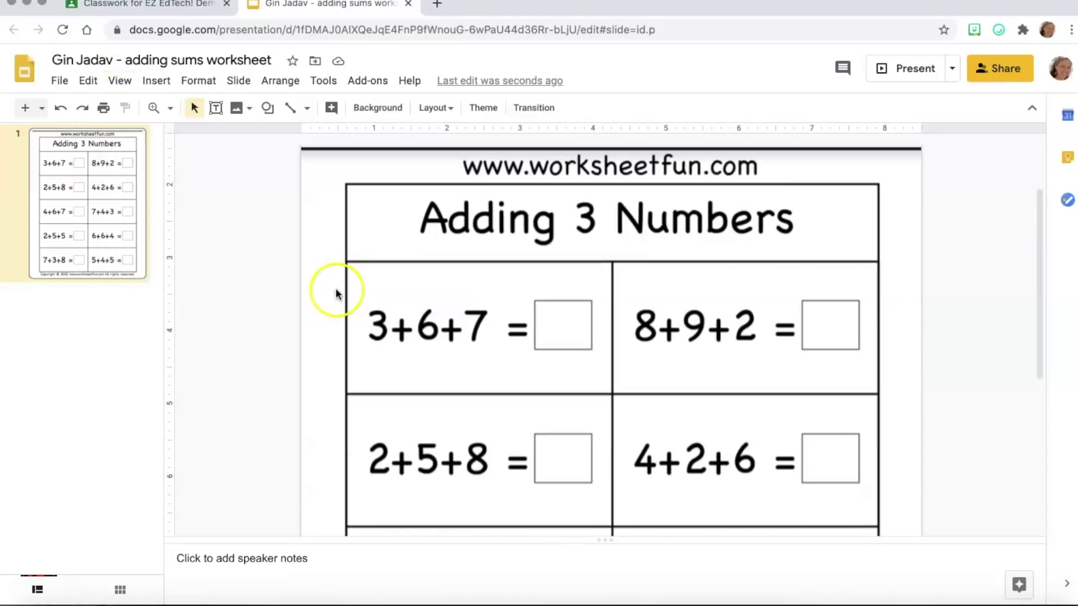
{"action": "left_click", "coordinate": [554, 323]}
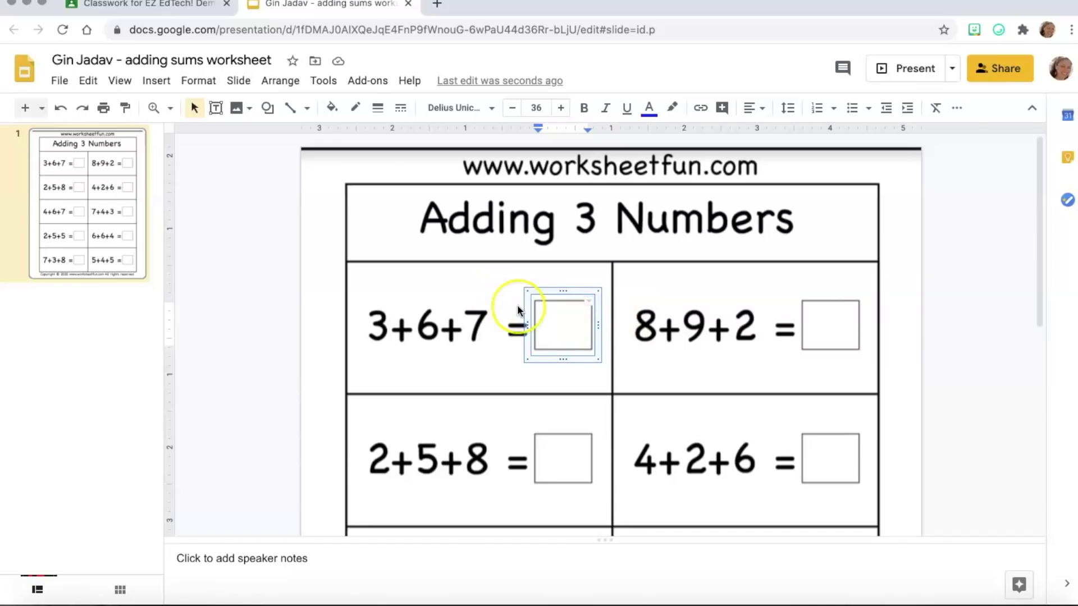
{"action": "left_click", "coordinate": [537, 313]}
{"action": "left_click", "coordinate": [556, 312]}
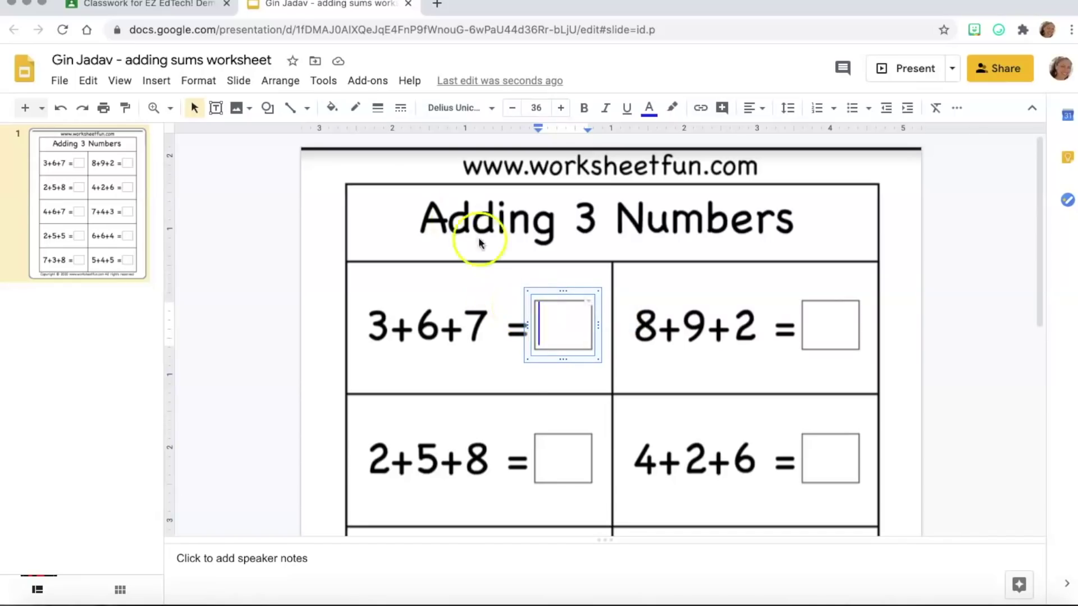
{"action": "double_click", "coordinate": [561, 454]}
{"action": "left_click_drag", "start_coordinate": [561, 326], "coordinate": [493, 328]}
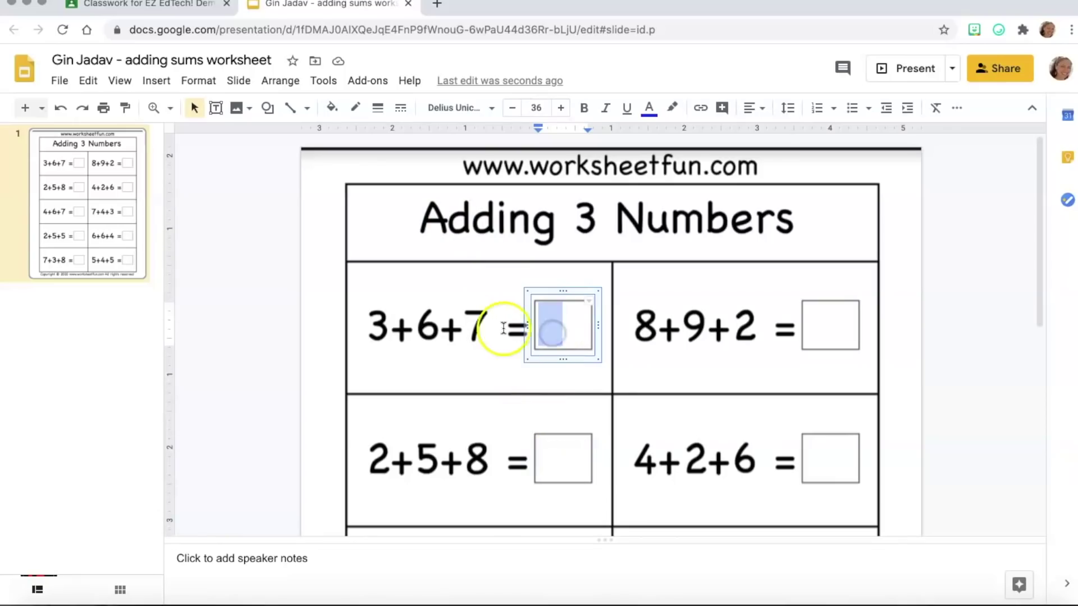
{"action": "left_click", "coordinate": [507, 309]}
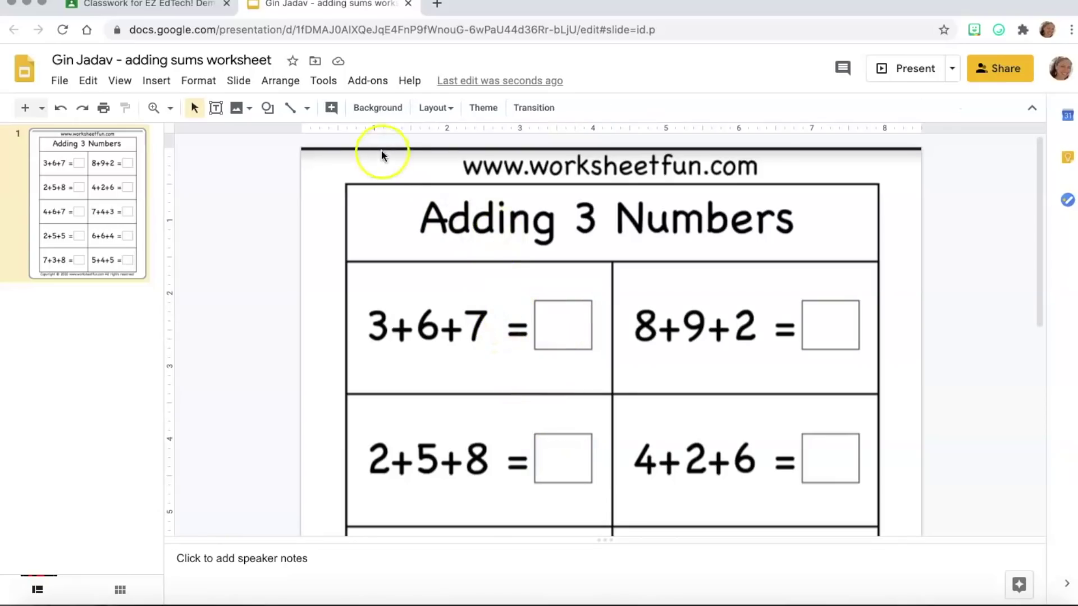
Step: Back in Classroom, expand the Addition Worksheet entry and view its assignment details
{"action": "left_click", "coordinate": [194, 10]}
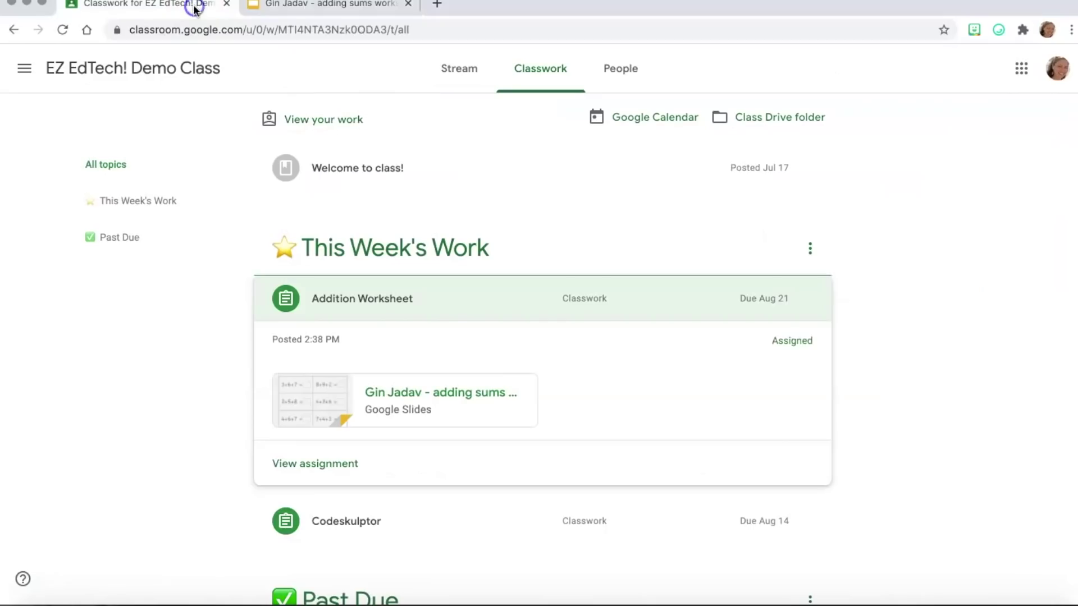
{"action": "left_click", "coordinate": [467, 312]}
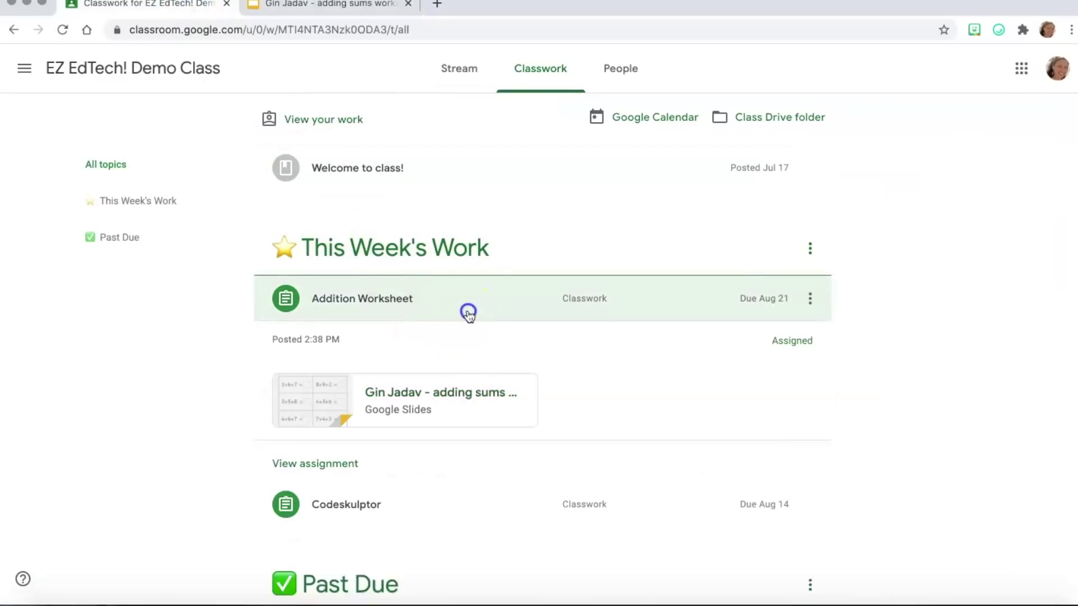
{"action": "left_click", "coordinate": [468, 312]}
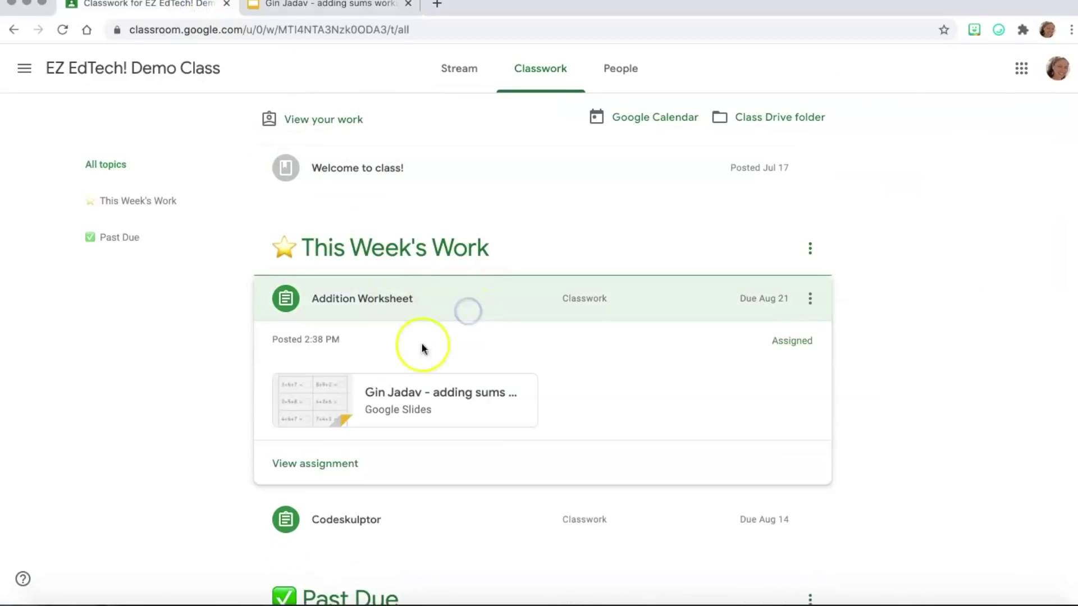
{"action": "left_click", "coordinate": [337, 463]}
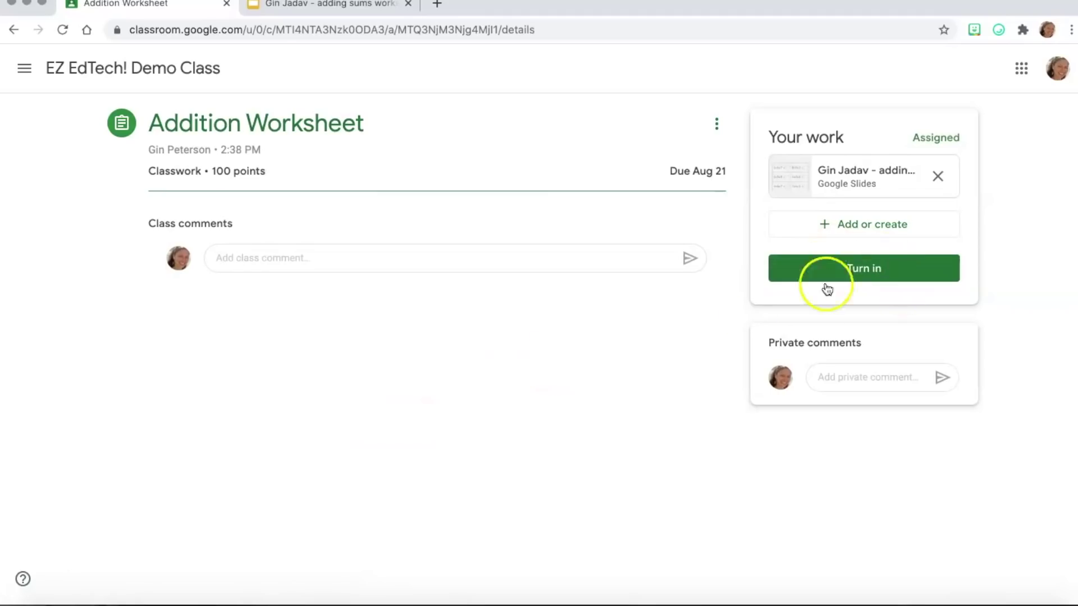